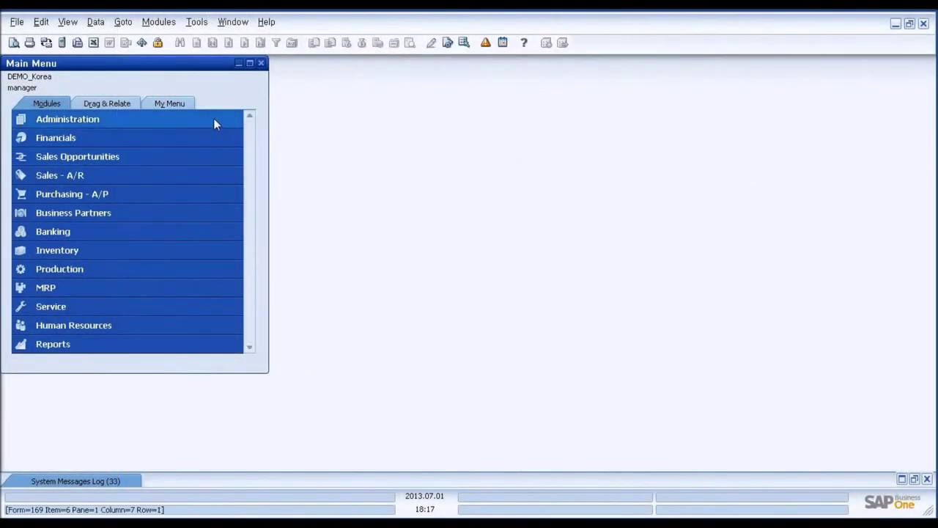
- Start the WJS_CTM add-on in the Add-On Manager until Connected, then collapse Administration
left_click(212, 122)
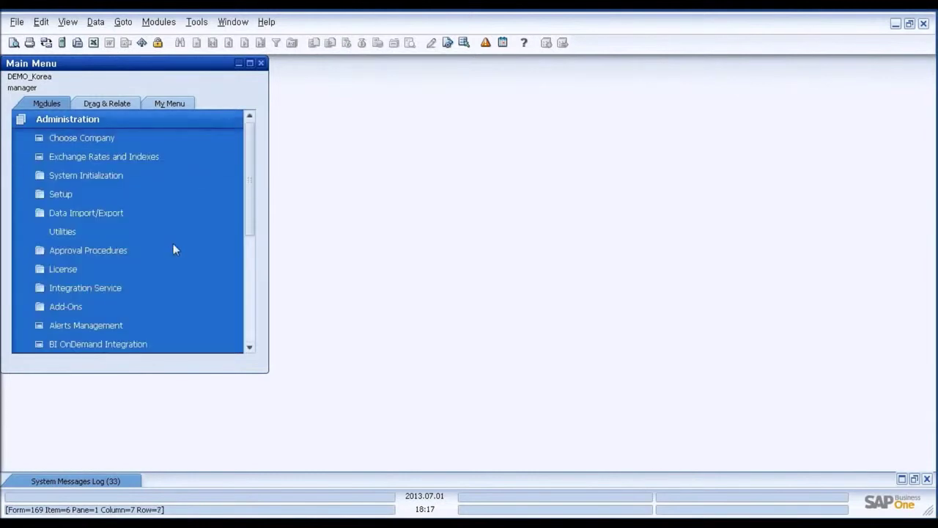
left_click(156, 305)
left_click(150, 311)
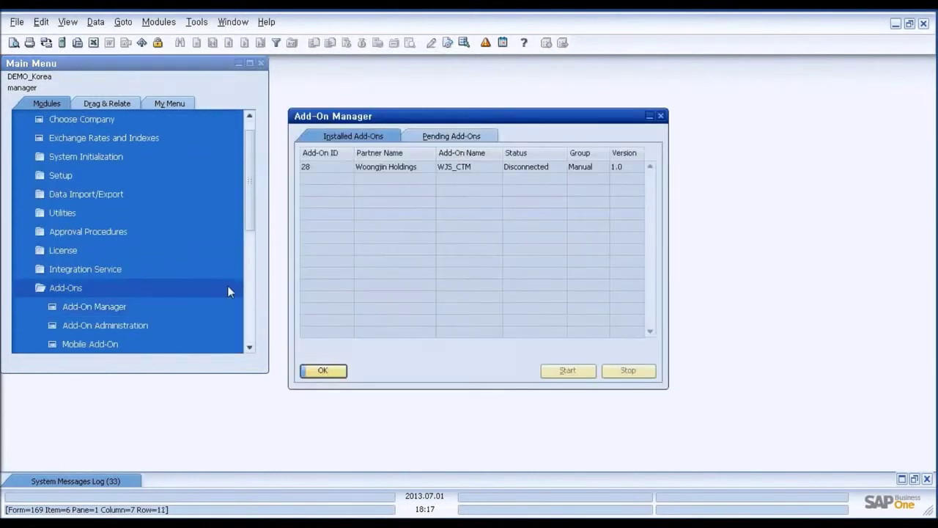
left_click(443, 171)
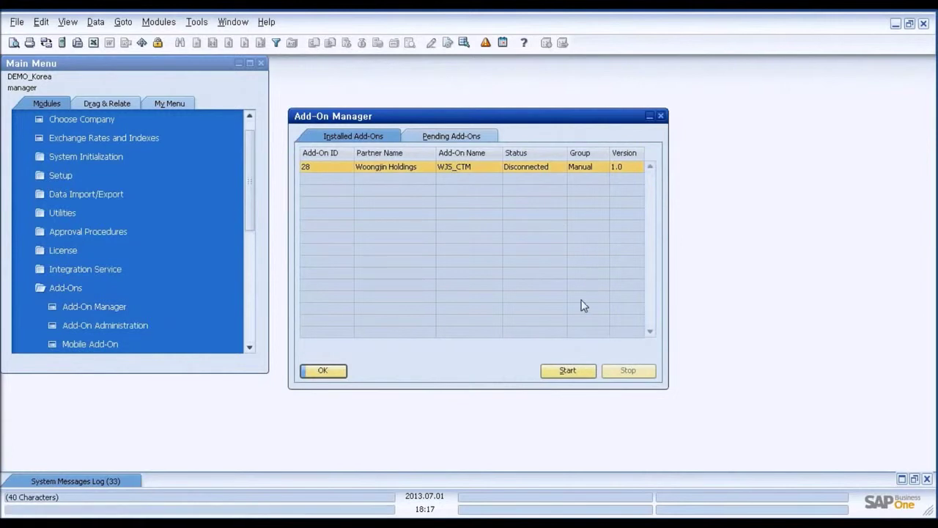
left_click(580, 374)
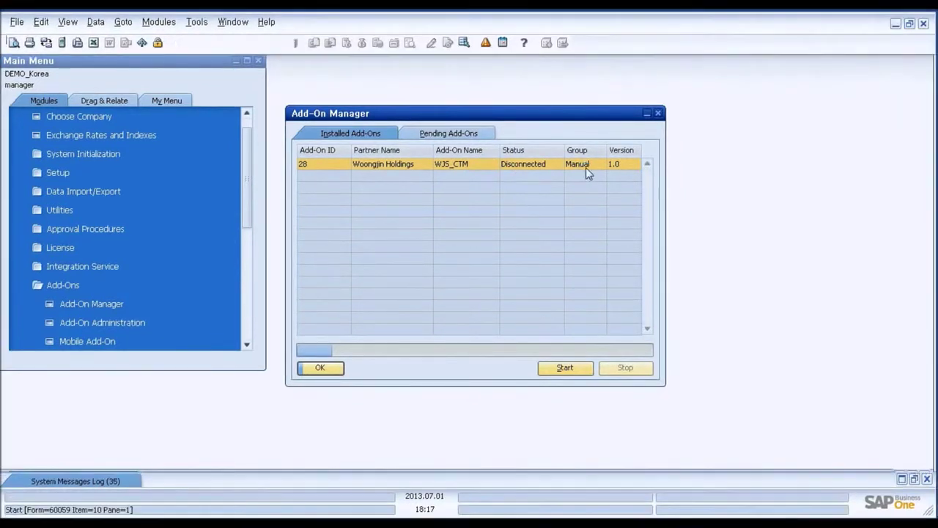
left_click(587, 172)
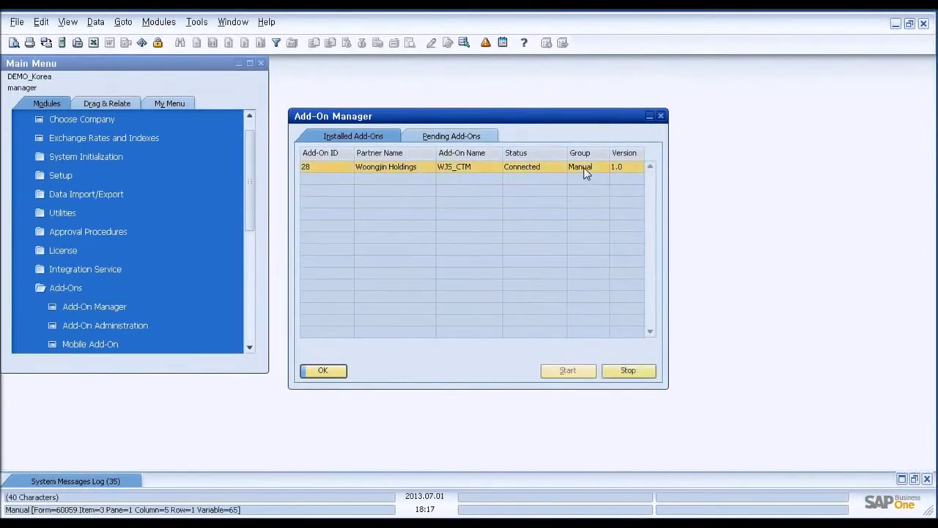
left_click(341, 375)
left_click_drag(255, 153, 252, 129)
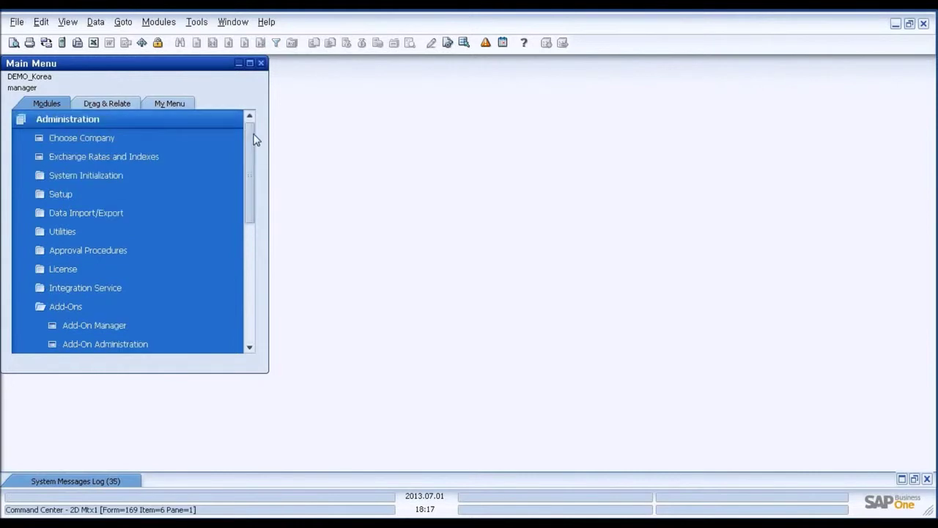
left_click(234, 122)
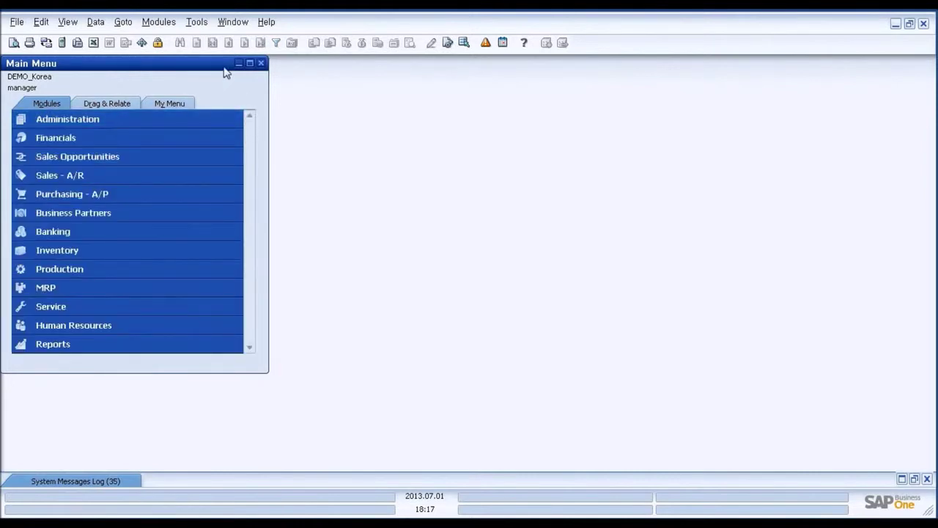
- In CTM Setting, change the short key from Ctrl + O to F02 without Ctrl
left_click(196, 22)
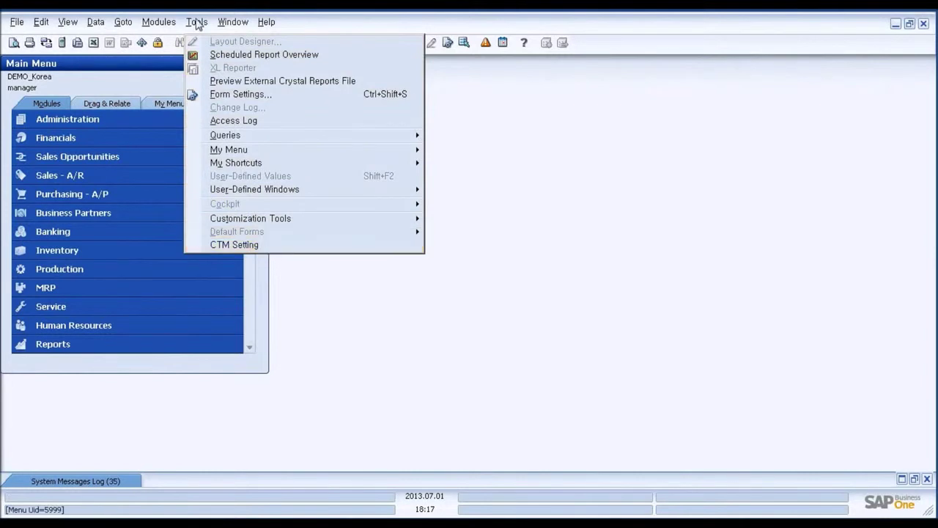
left_click(258, 247)
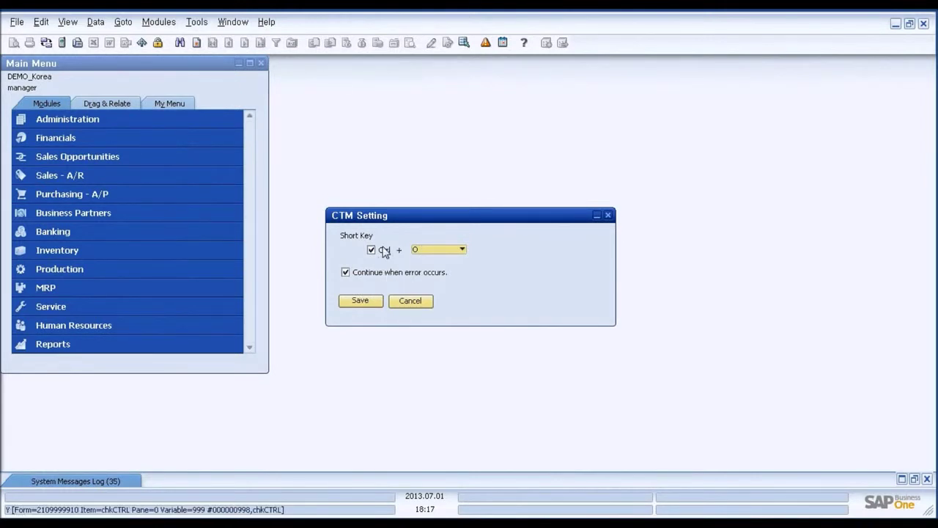
left_click(457, 250)
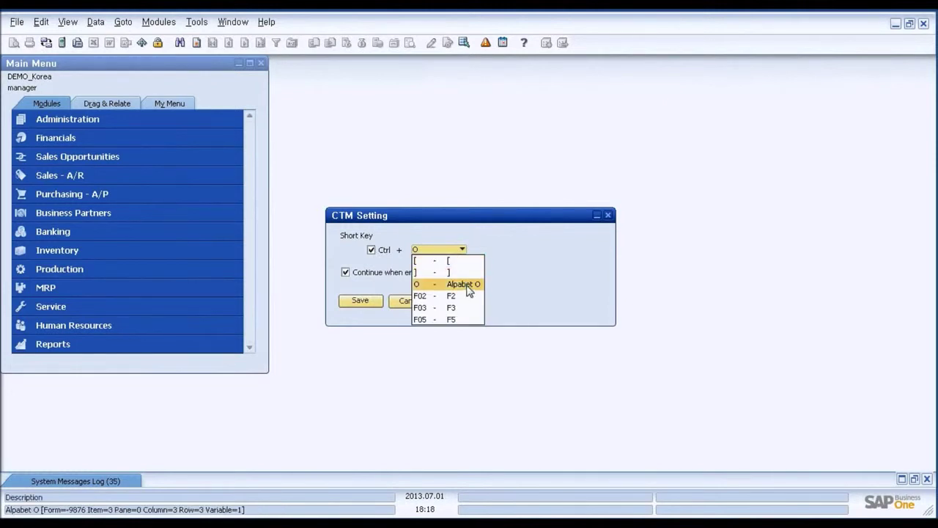
left_click(505, 260)
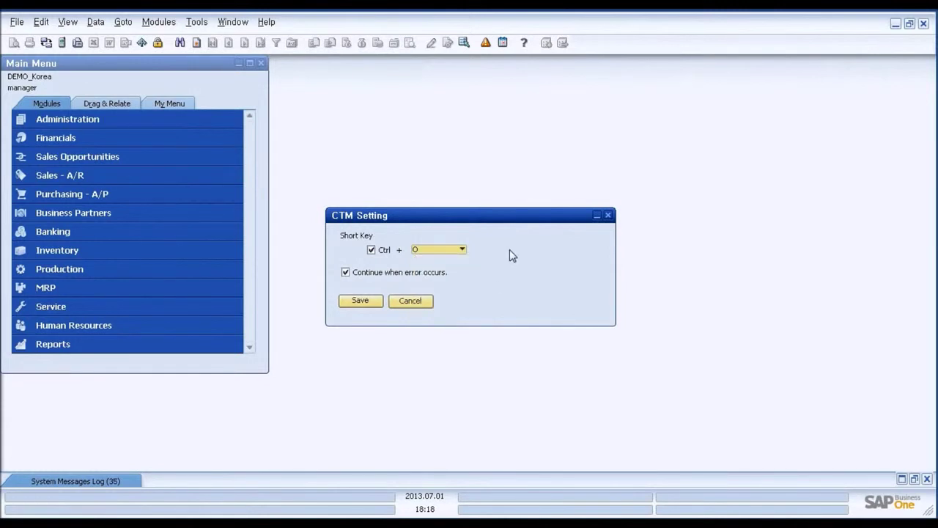
left_click(462, 249)
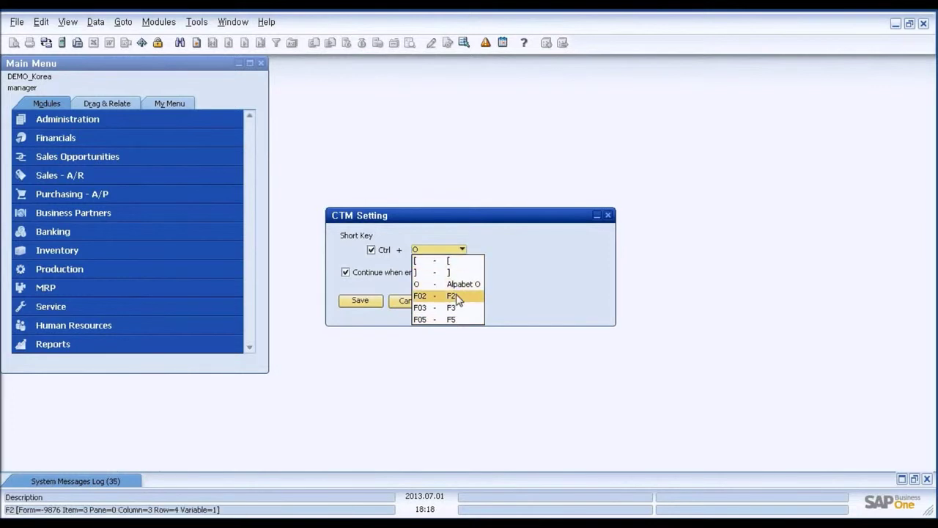
left_click(533, 263)
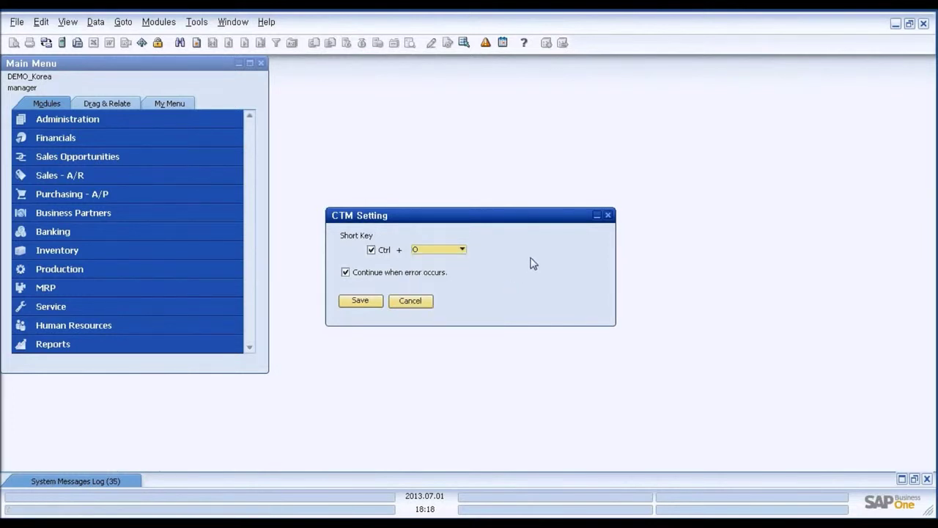
left_click(374, 251)
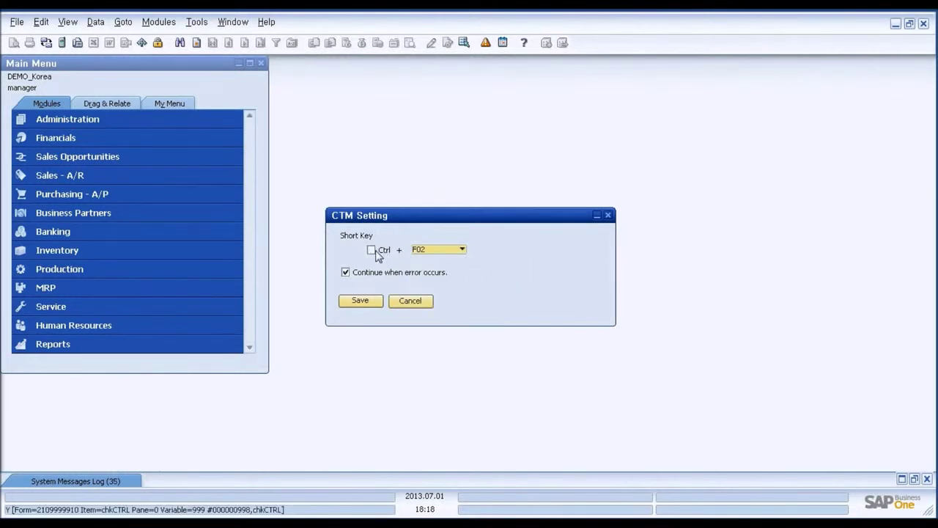
left_click(463, 251)
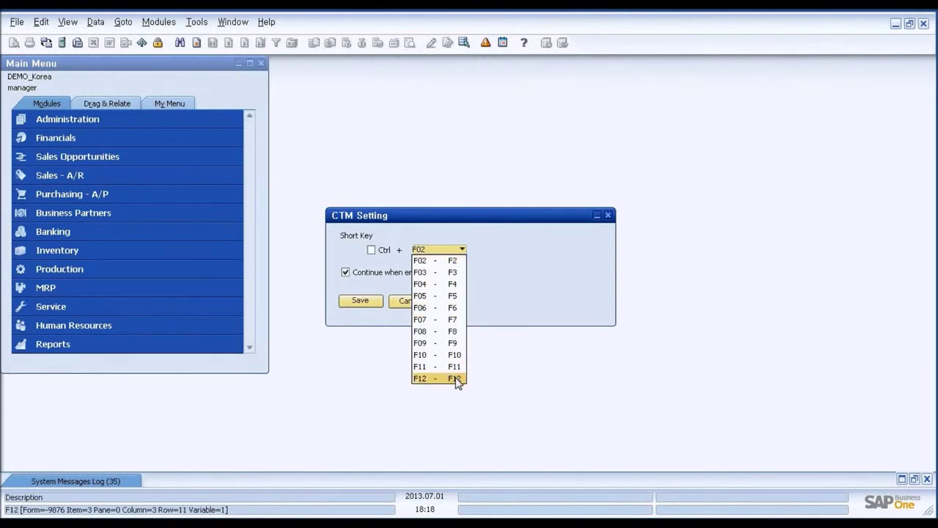
left_click(540, 287)
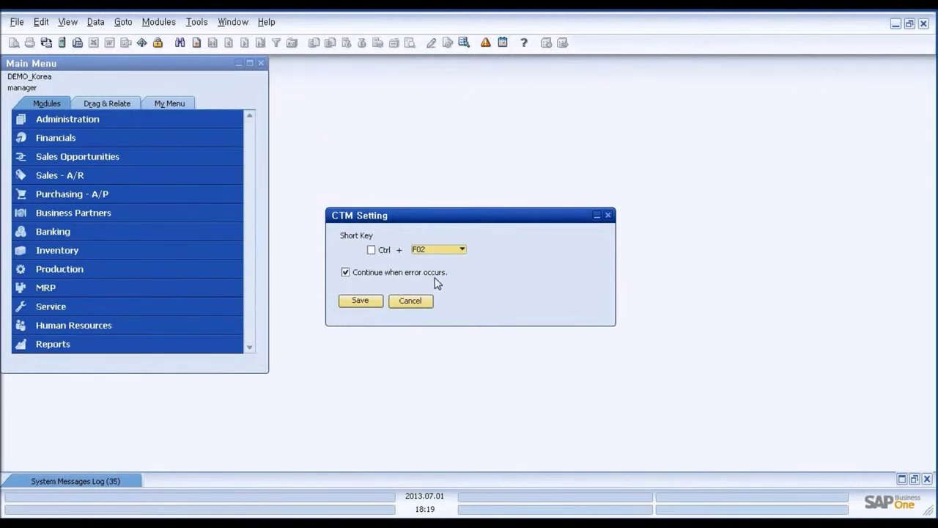
- Toggle 'Continue when error occurs' off and on, and restore the short key to Ctrl + O
left_click(346, 272)
left_click(346, 272)
left_click(371, 250)
left_click(462, 250)
left_click(439, 281)
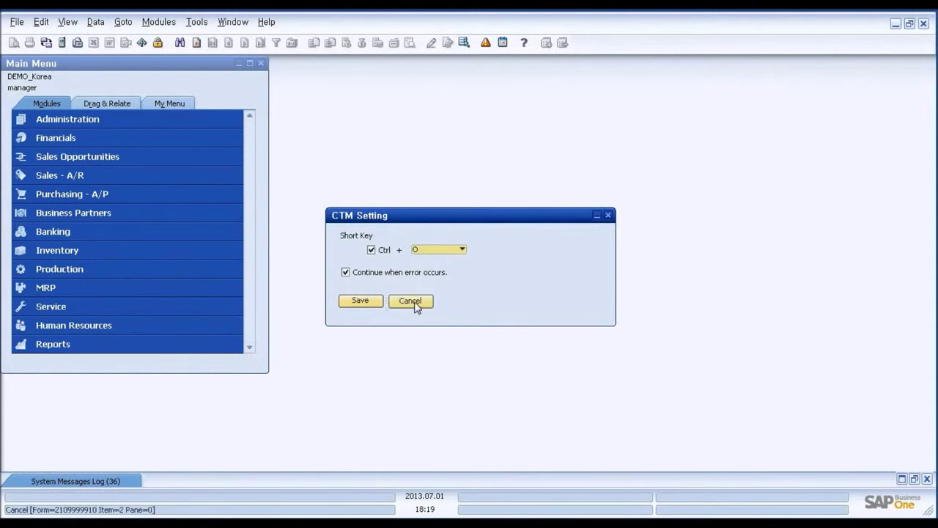
- Cancel CTM Setting, browse the View menu, and expand the Sales - A/R module
left_click(415, 303)
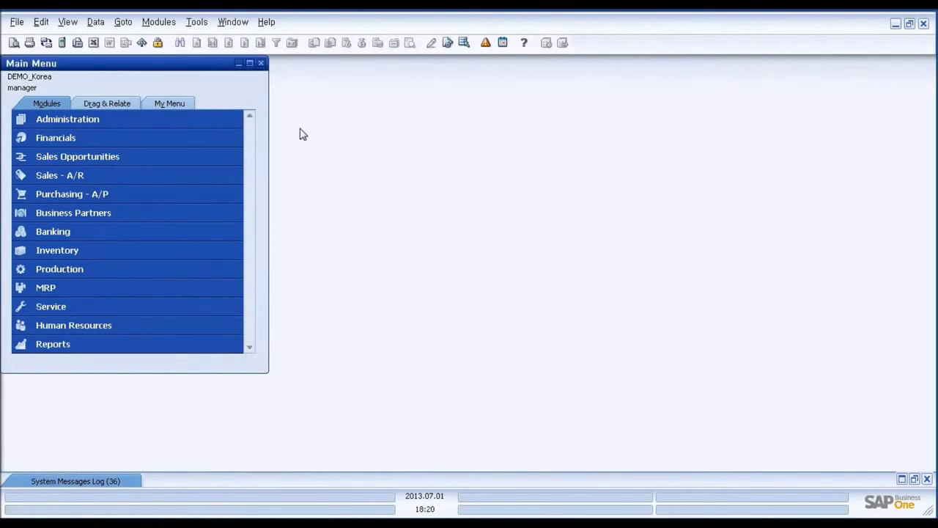
left_click(67, 23)
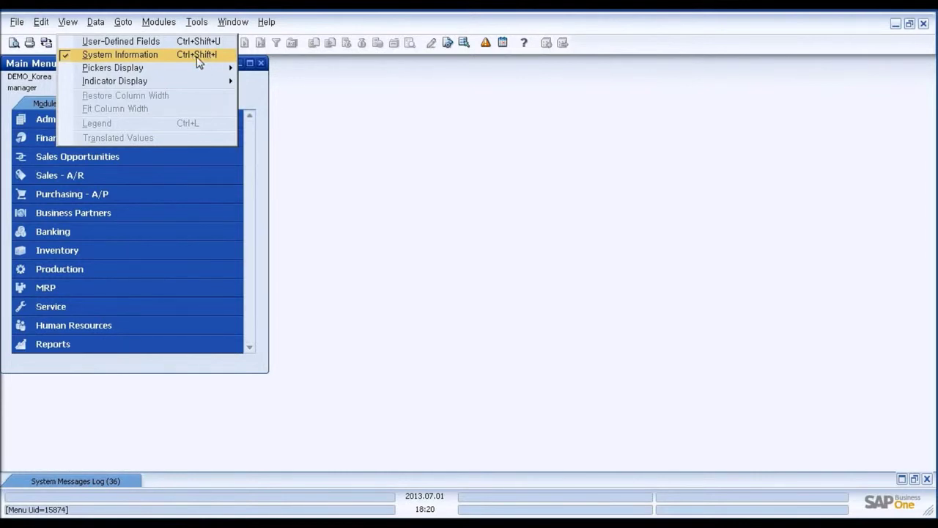
left_click(373, 125)
- Open a new Sales Order and select customer SSD PLASTICS INC by its customer code
left_click(108, 175)
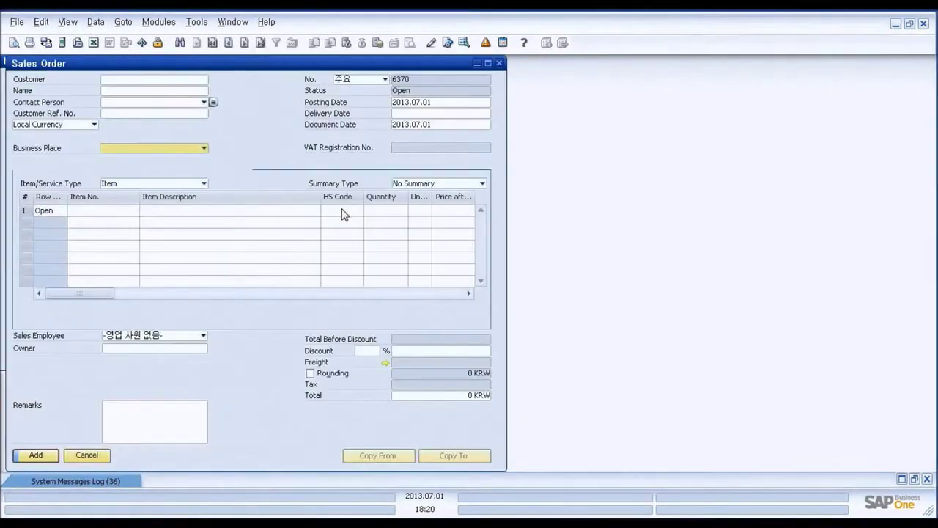
left_click(175, 82)
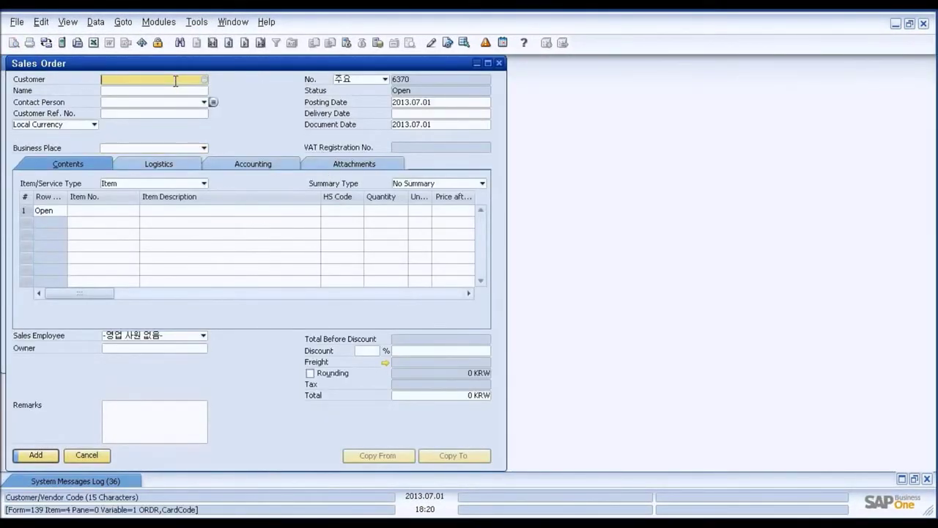
type("C000282")
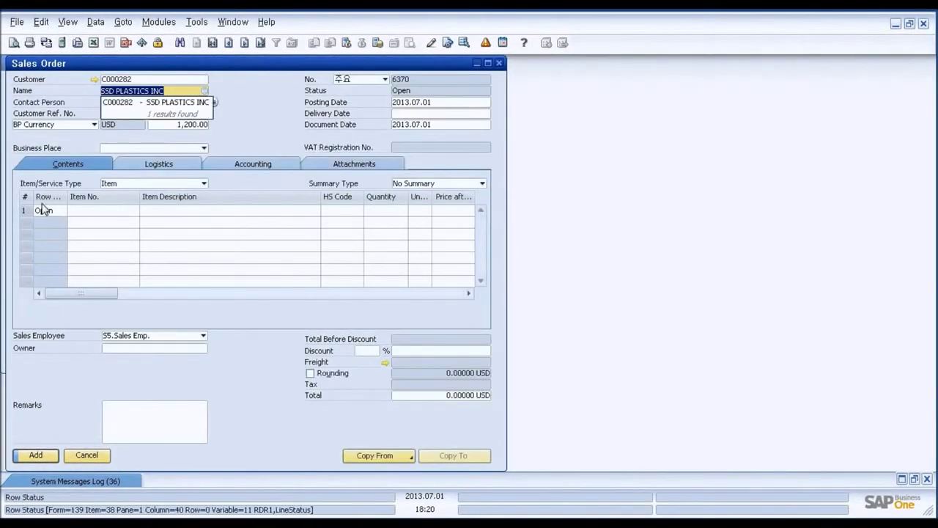
left_click(182, 107)
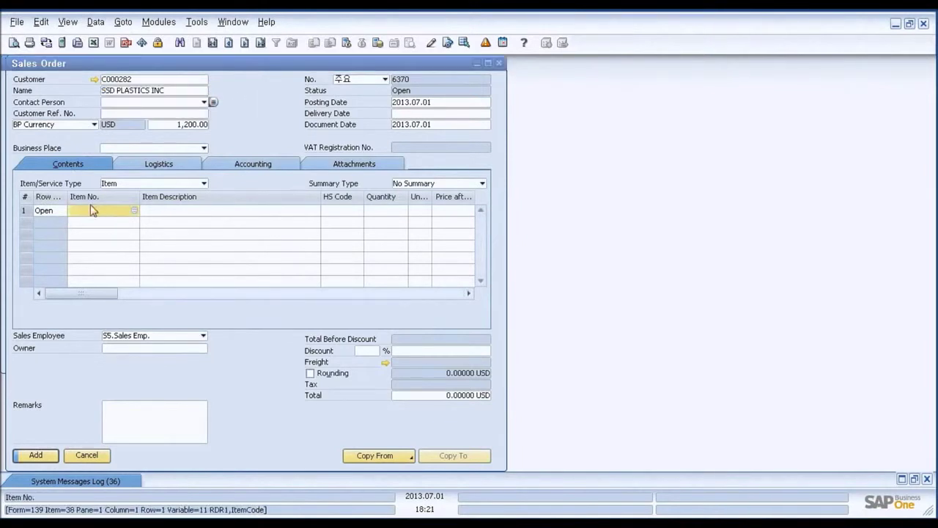
- From line 1's context menu, select Item No., Quantity, Price after Discount, Whse and Del. Date in CTM format settings
right_click(27, 201)
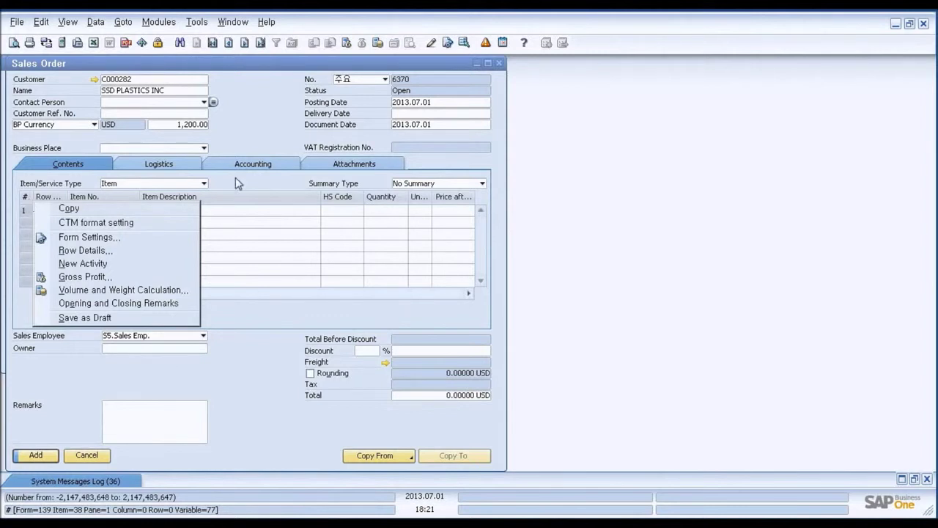
left_click(235, 180)
right_click(27, 198)
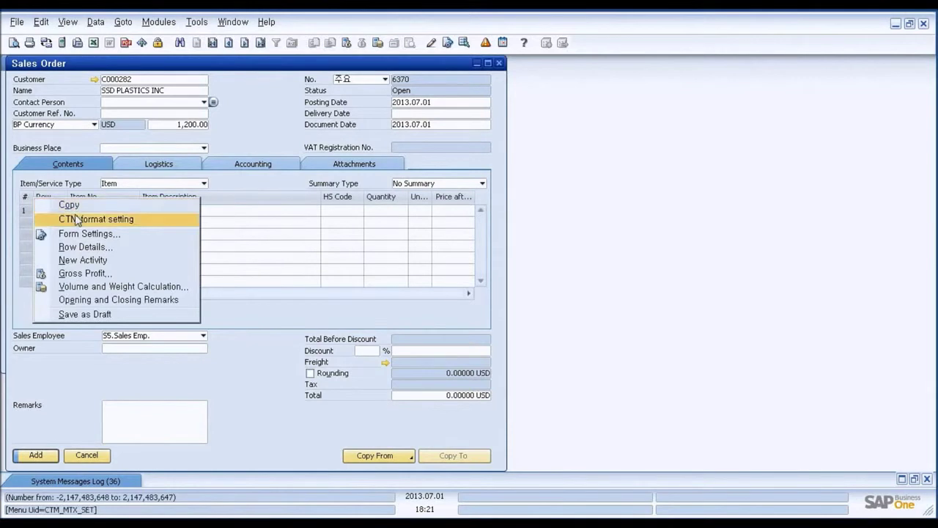
left_click(121, 224)
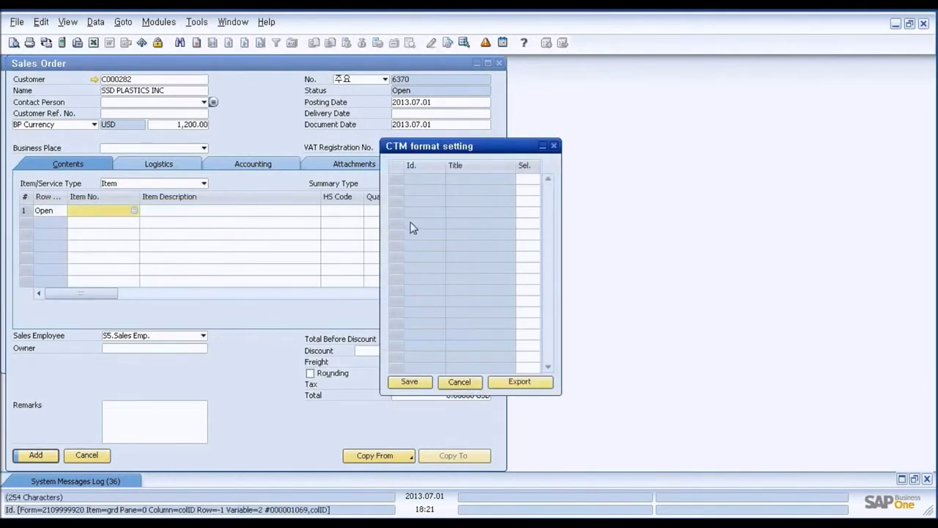
left_click_drag(465, 156, 602, 147)
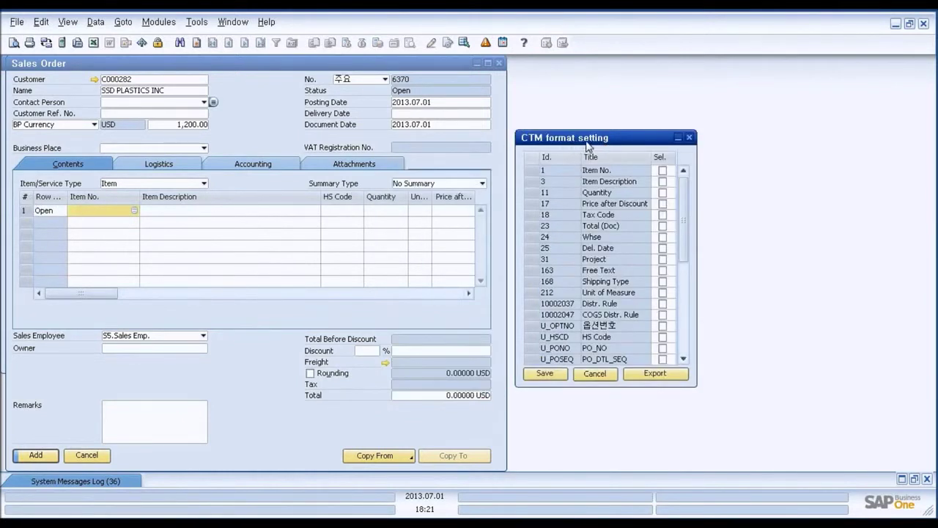
left_click(664, 172)
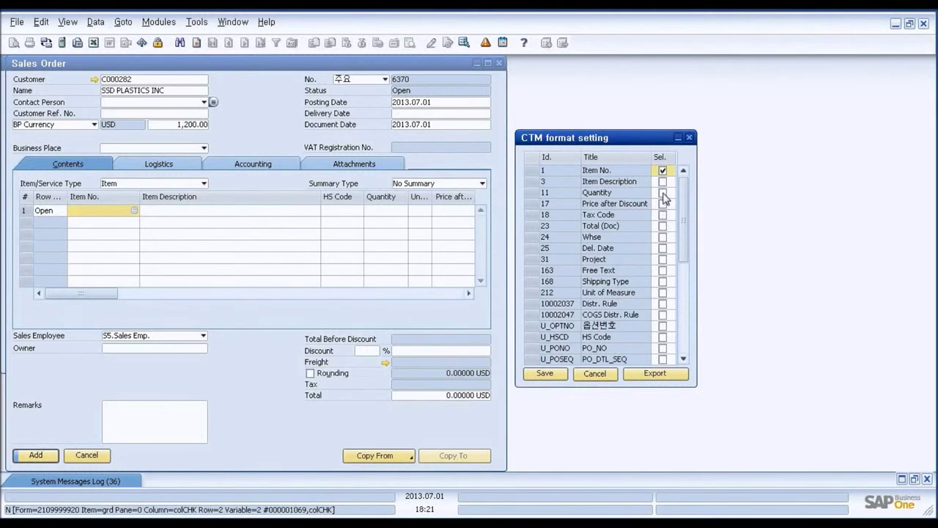
left_click(663, 193)
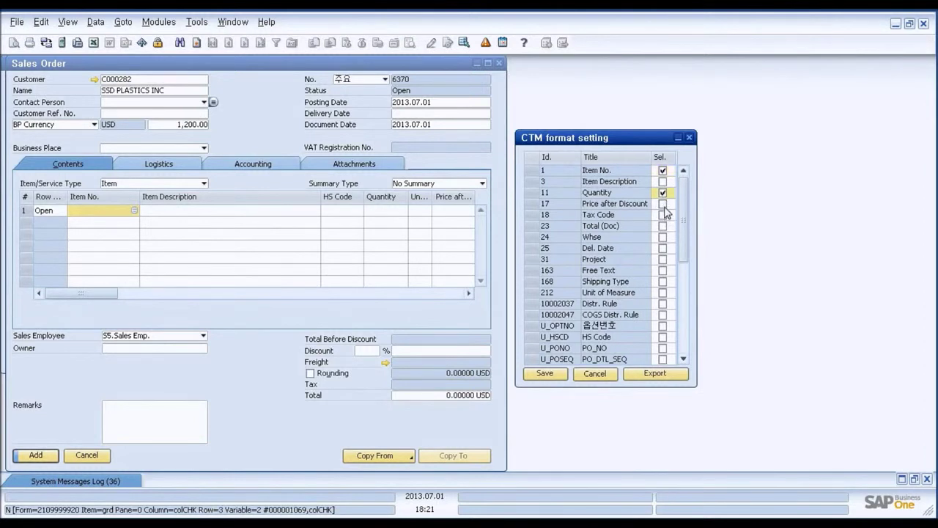
left_click(664, 205)
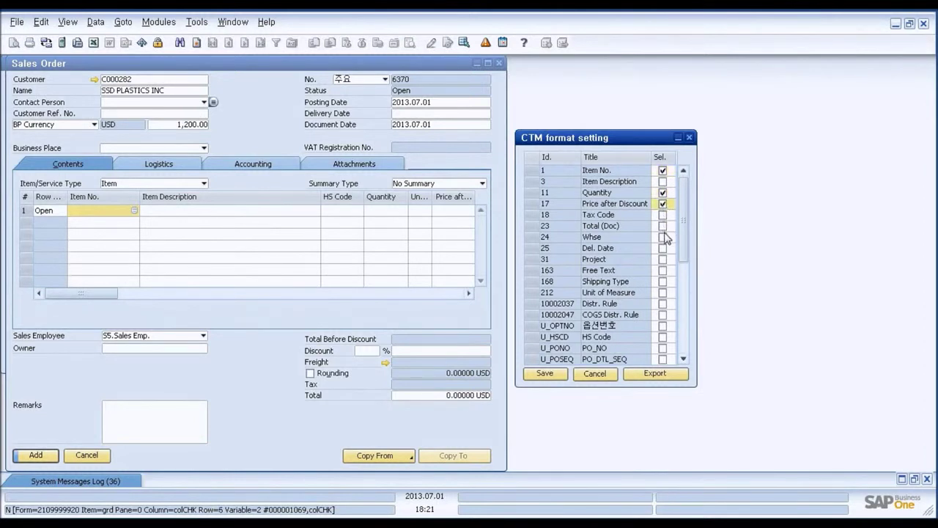
left_click(664, 238)
left_click(662, 248)
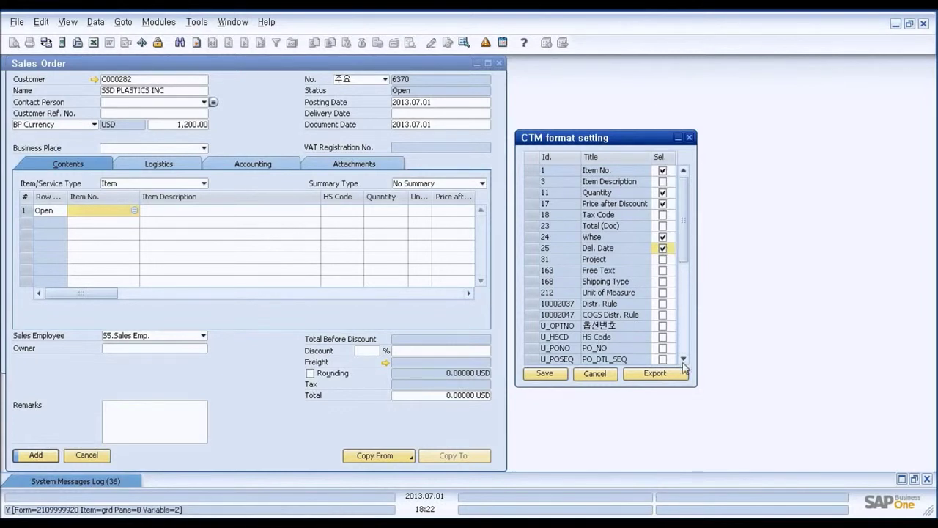
- Export the chosen columns to an Excel template placed beside the sales order form
left_click(661, 375)
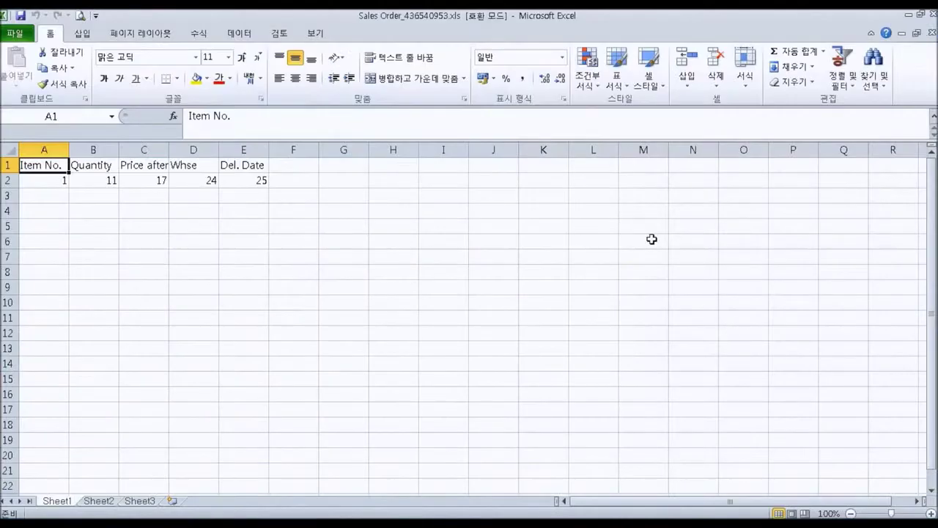
double_click(491, 20)
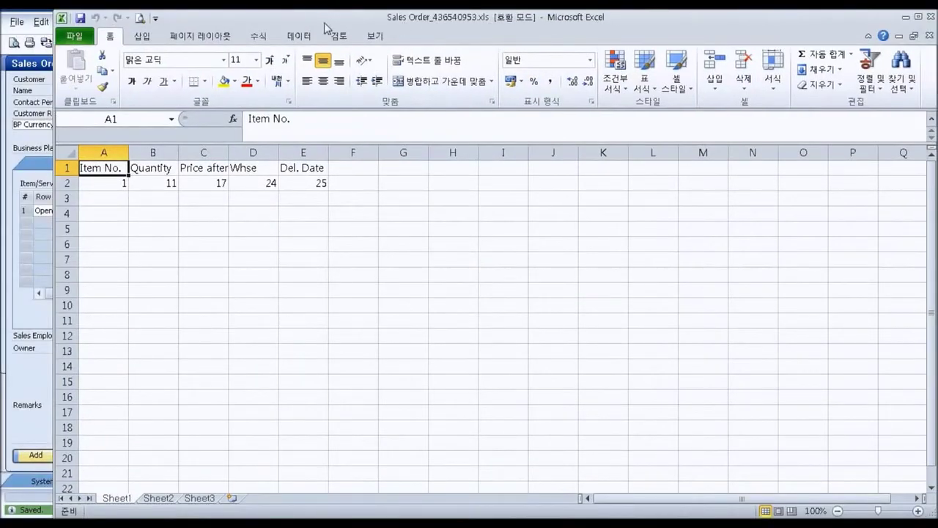
left_click_drag(328, 28, 750, 41)
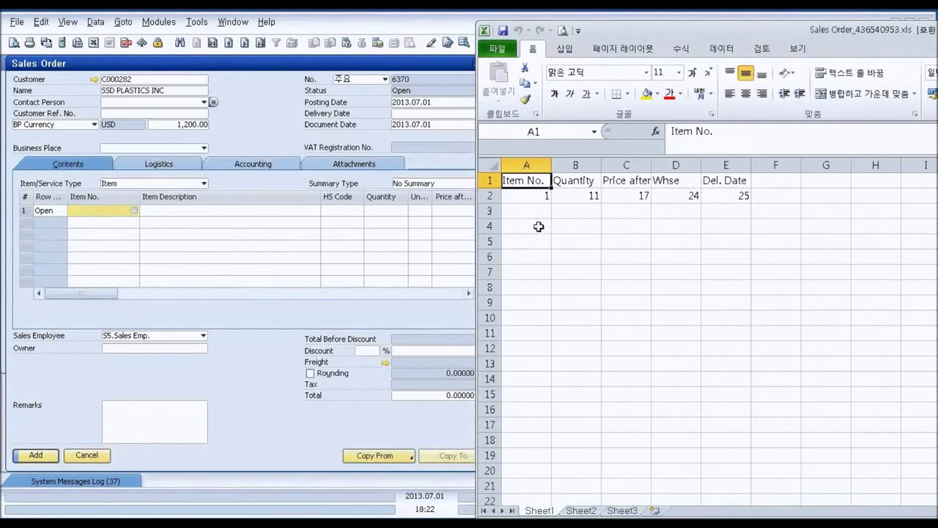
- Review the template's five header columns and widen column A to fit item numbers
left_click_drag(535, 196, 705, 195)
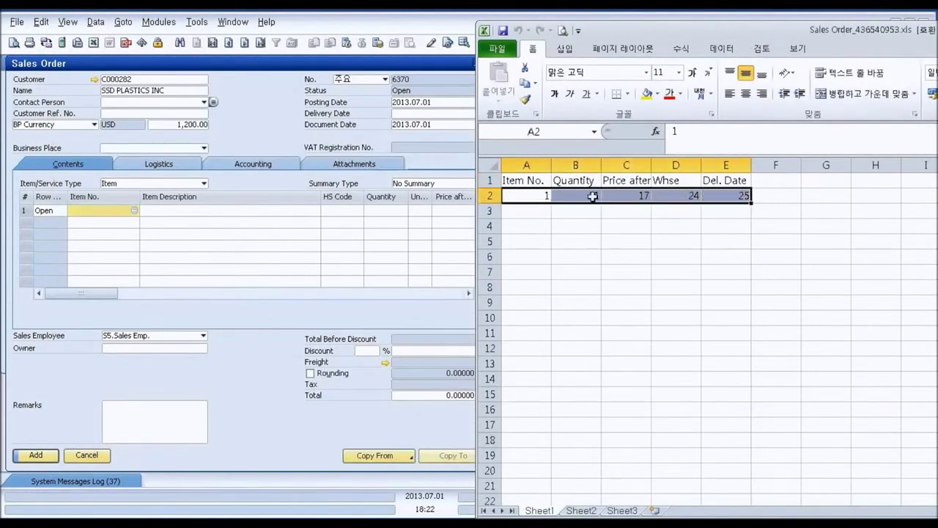
left_click(535, 181)
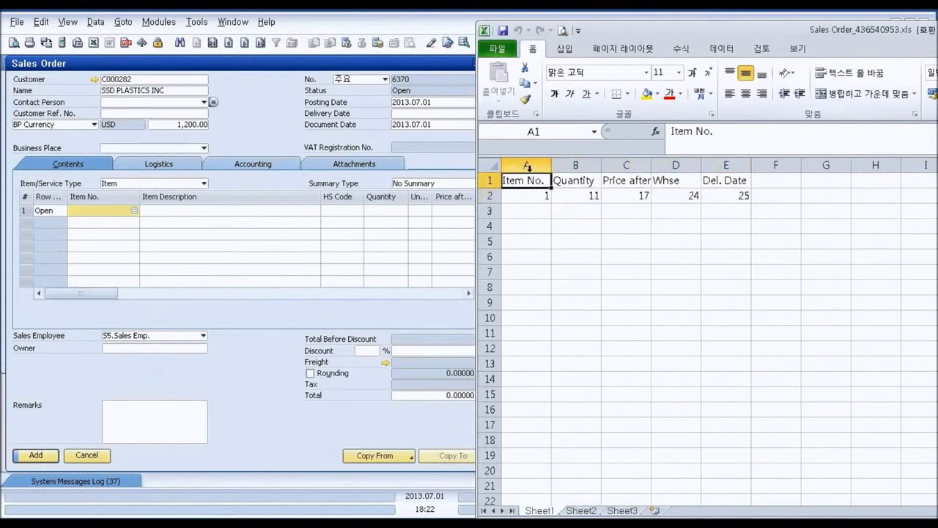
left_click(527, 165)
left_click(575, 165)
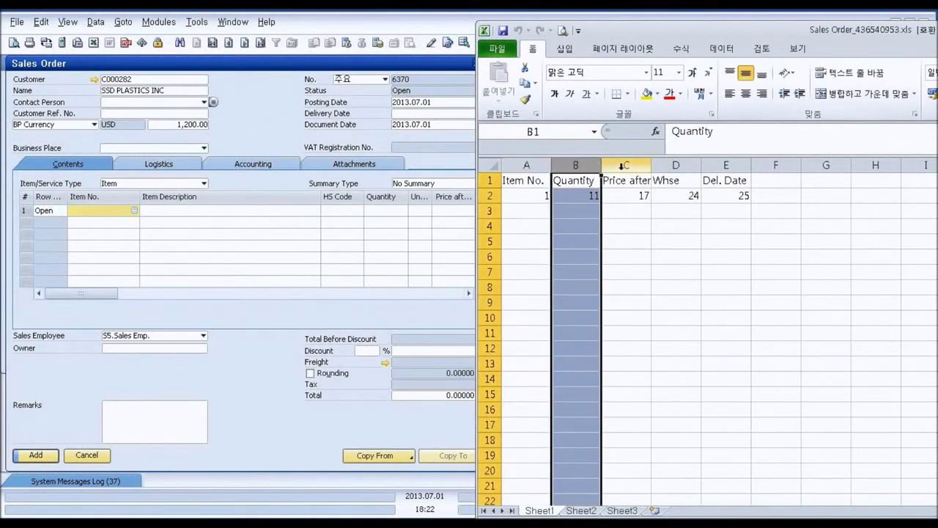
left_click(622, 166)
left_click(673, 163)
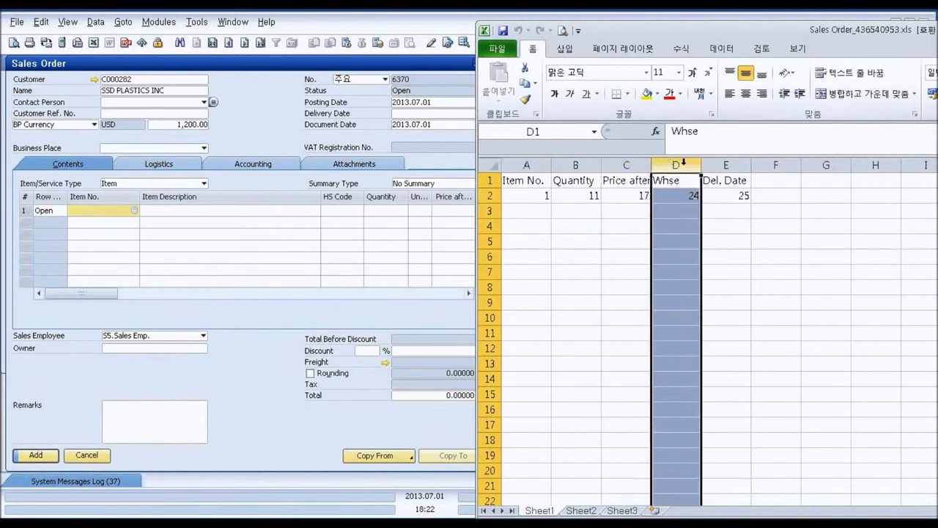
left_click(717, 163)
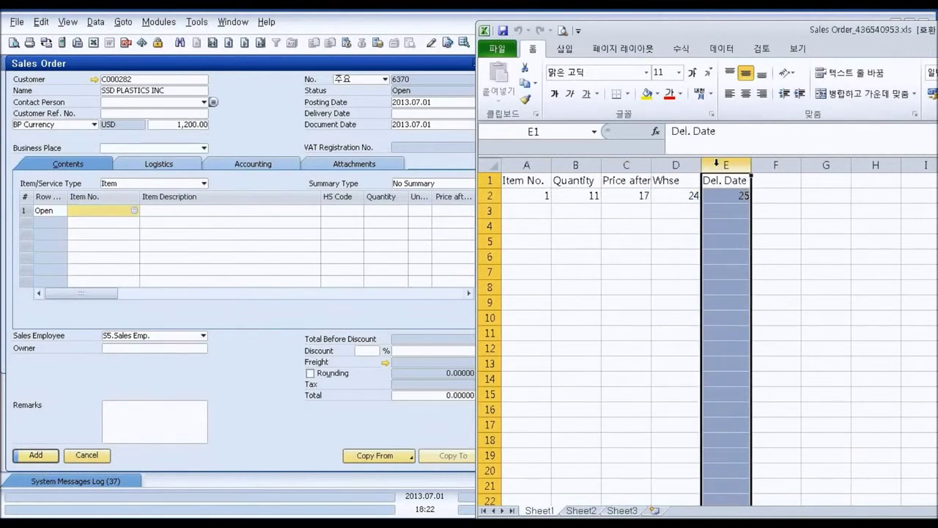
left_click(540, 210)
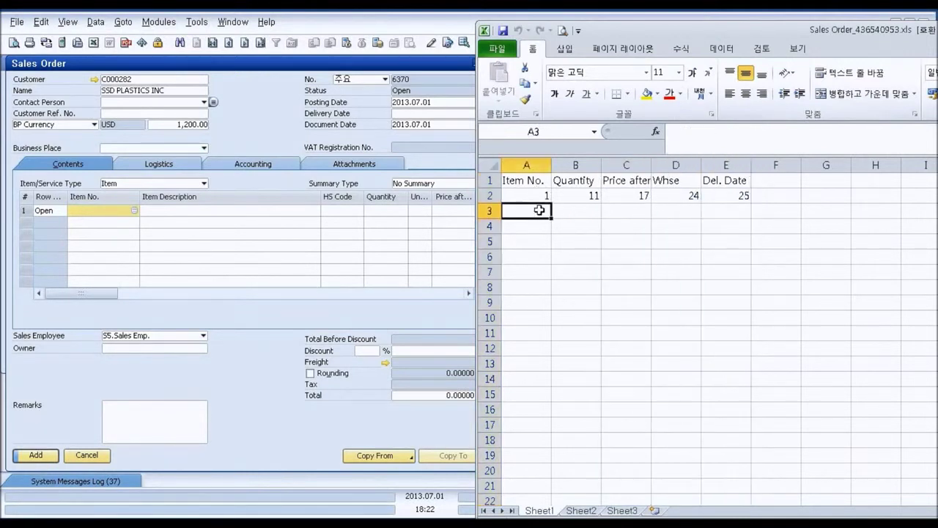
left_click_drag(551, 165, 598, 167)
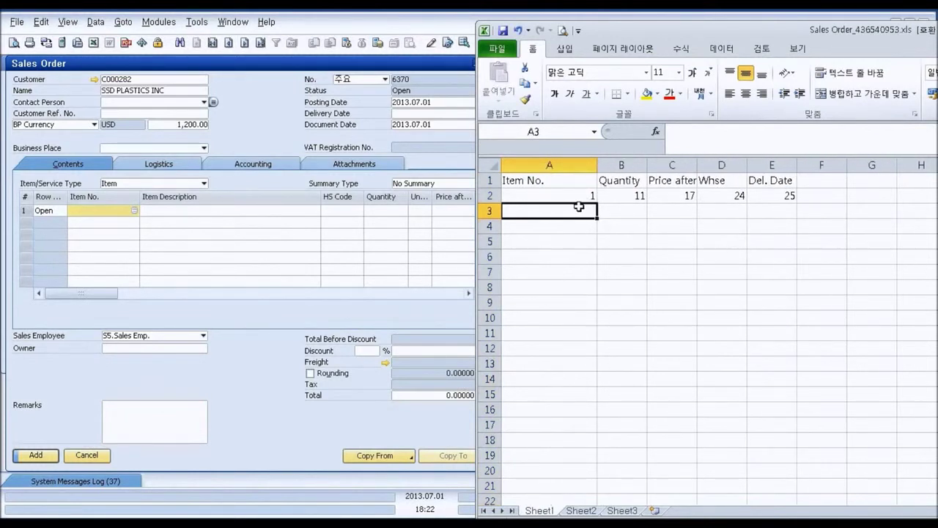
type("30709")
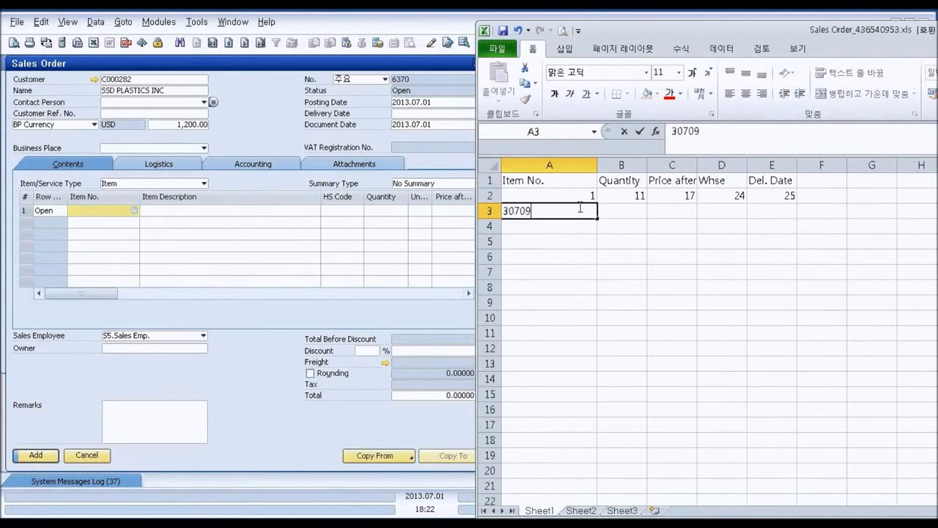
type("-100-380")
key("Return")
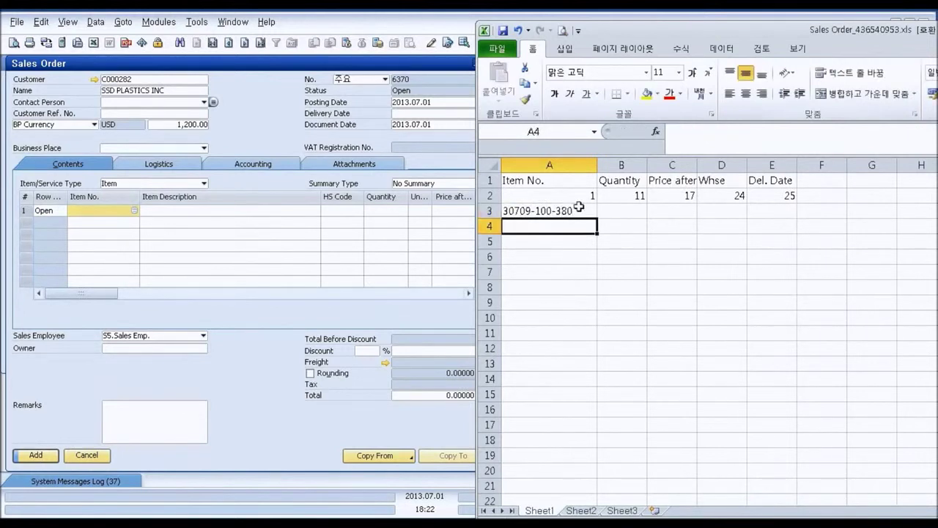
left_click(583, 213)
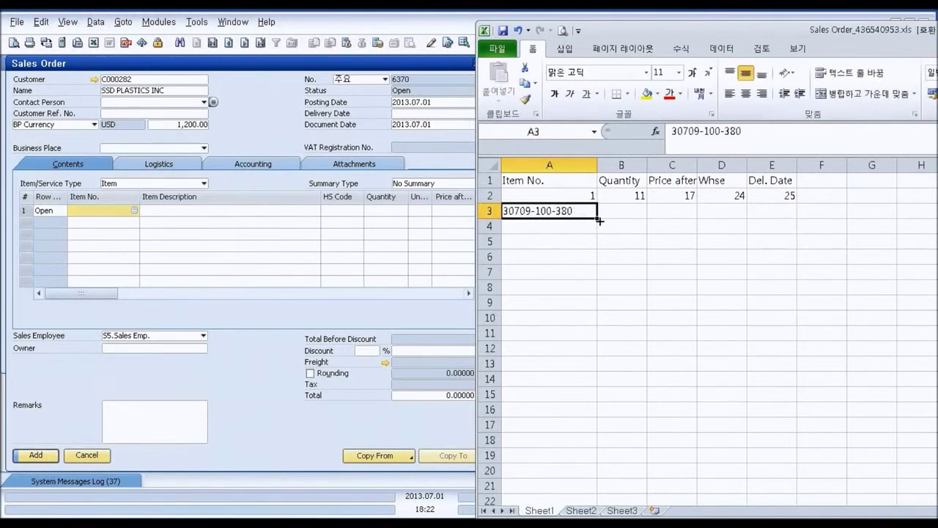
left_click_drag(598, 219, 599, 264)
left_click(584, 225)
double_click(584, 225)
double_click(581, 241)
key("BackSpace")
type("30709-100-383")
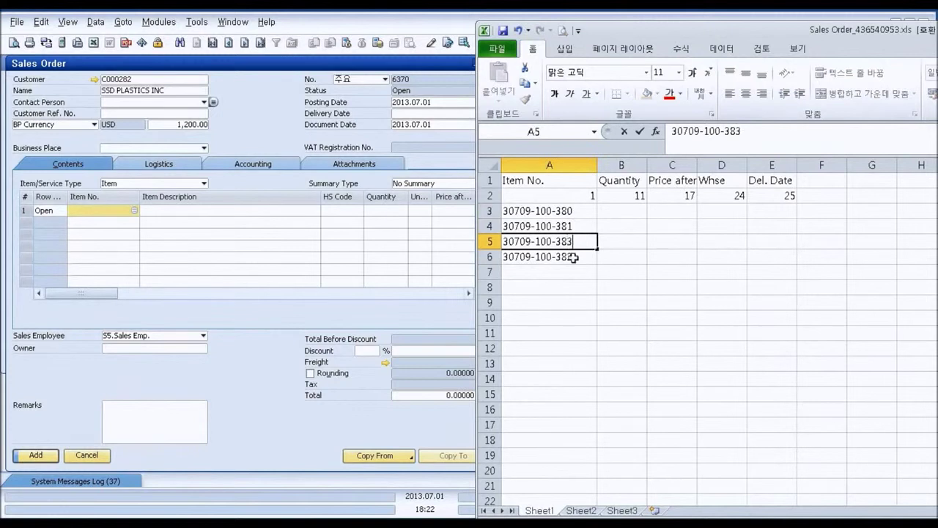
key("Return")
key("BackSpace")
type("4")
key("Tab")
- Enter quantity 200 and price 1500 in row 3 and copy both down to row 6
left_click(638, 210)
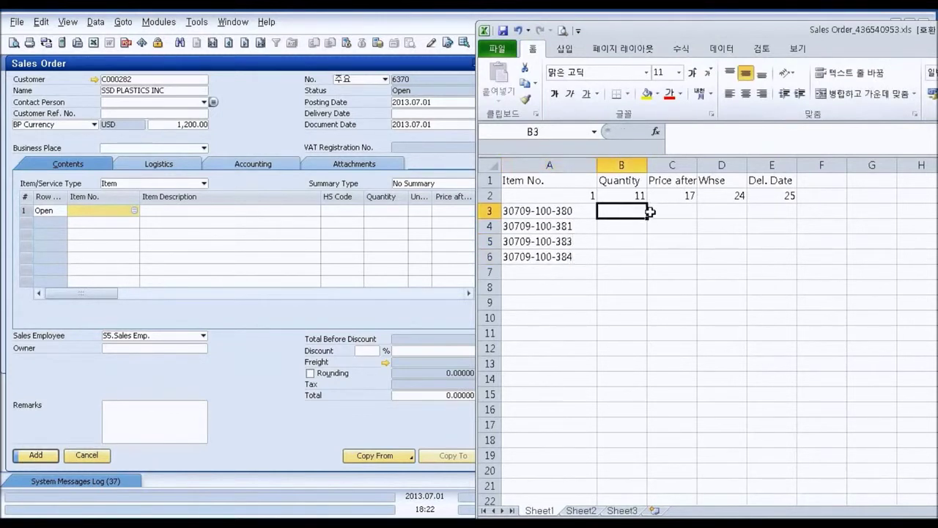
type("200")
key("Return")
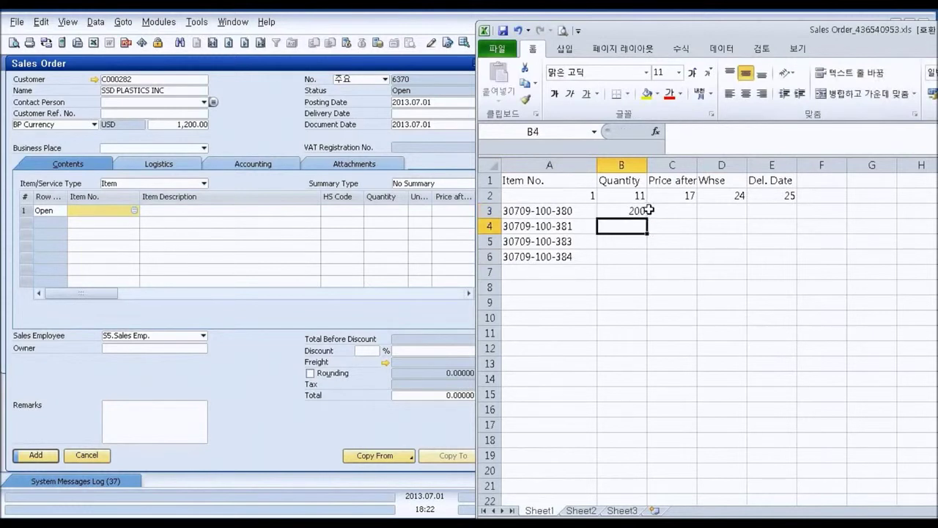
left_click(638, 211)
left_click_drag(647, 217, 645, 264)
left_click(673, 213)
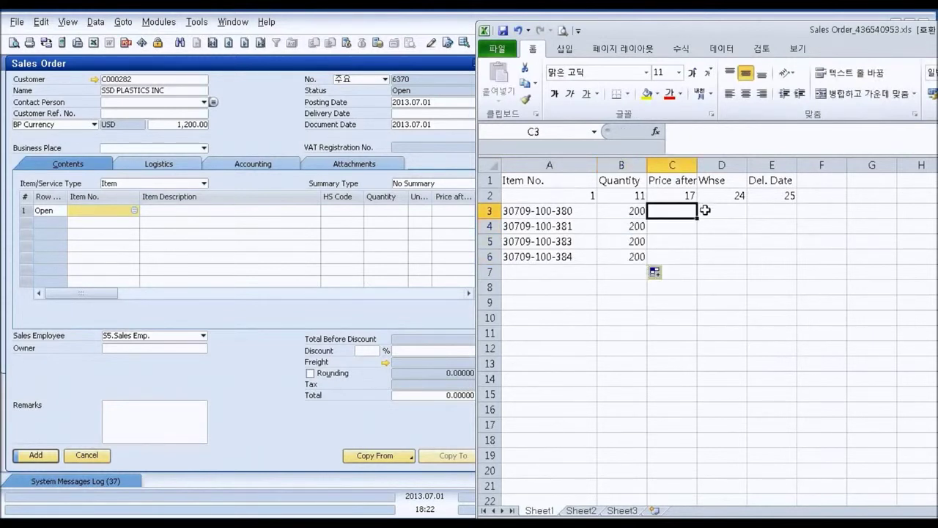
type("1500")
key("Return")
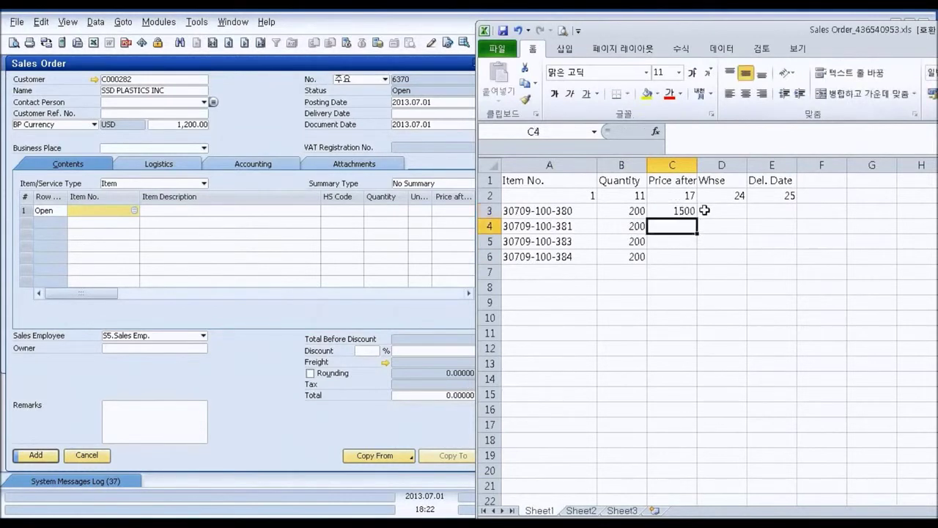
left_click(685, 212)
left_click_drag(697, 217, 698, 264)
- Fill warehouses 0001–0004 and delivery dates from 2013-07-31 down rows 3–6
left_click(723, 212)
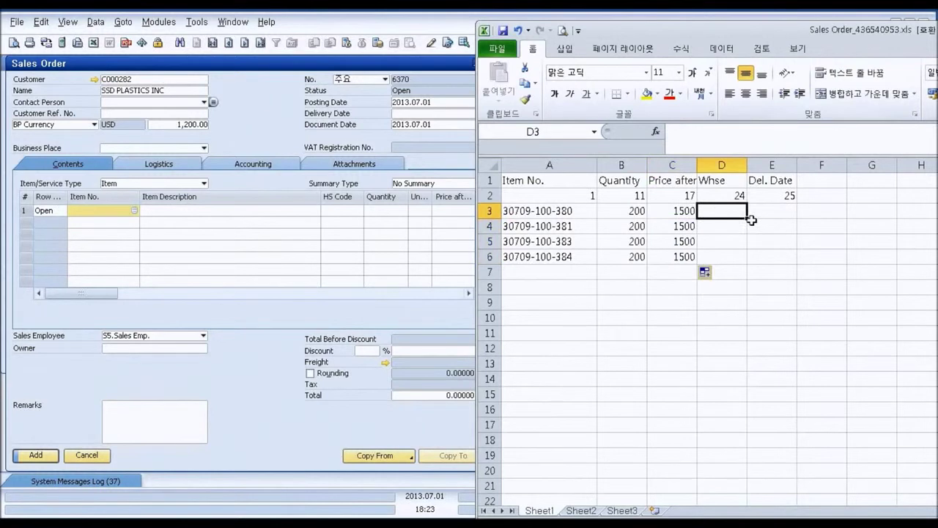
type("'0001")
key("Return")
left_click(737, 206)
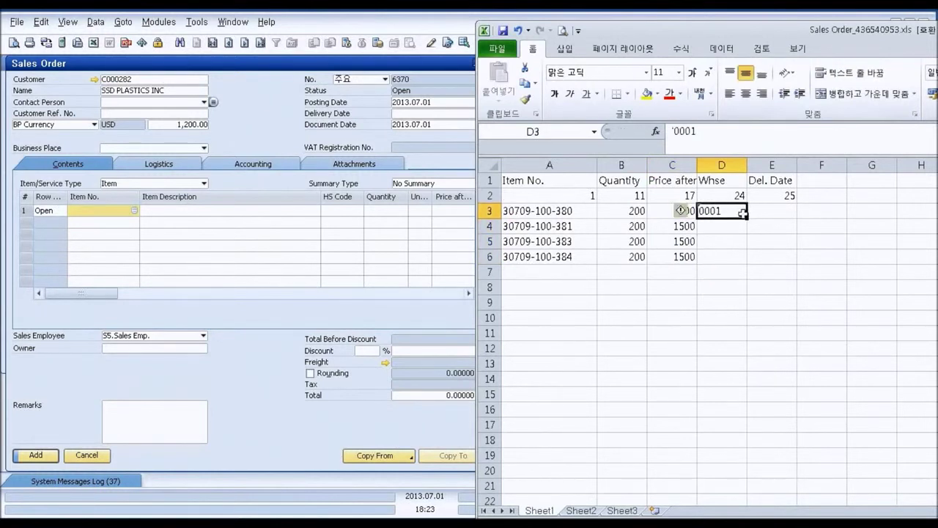
left_click_drag(747, 219, 748, 264)
left_click(770, 210)
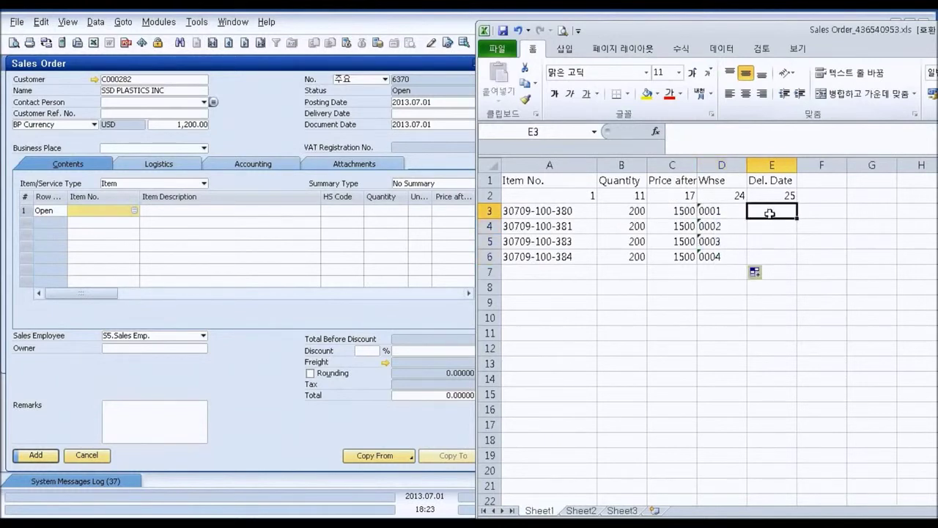
type("2013-")
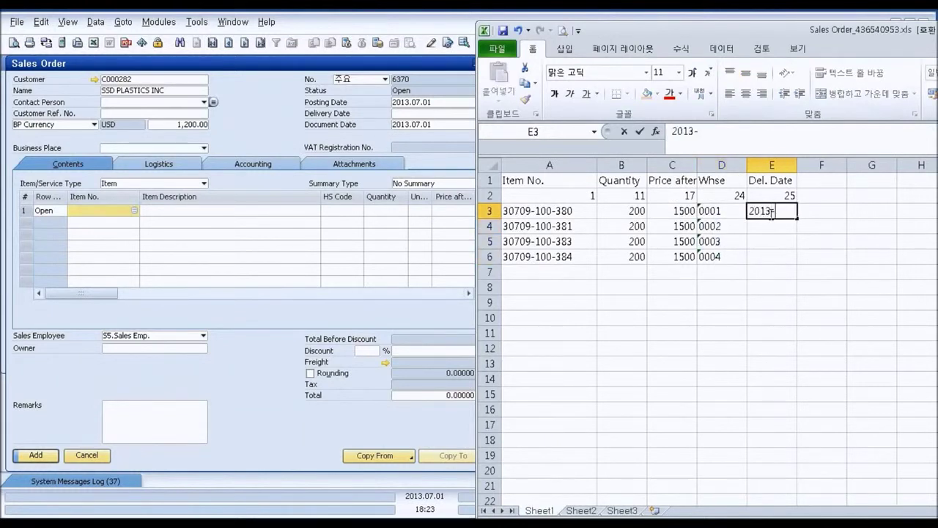
type("07-31")
key("Return")
left_click(785, 209)
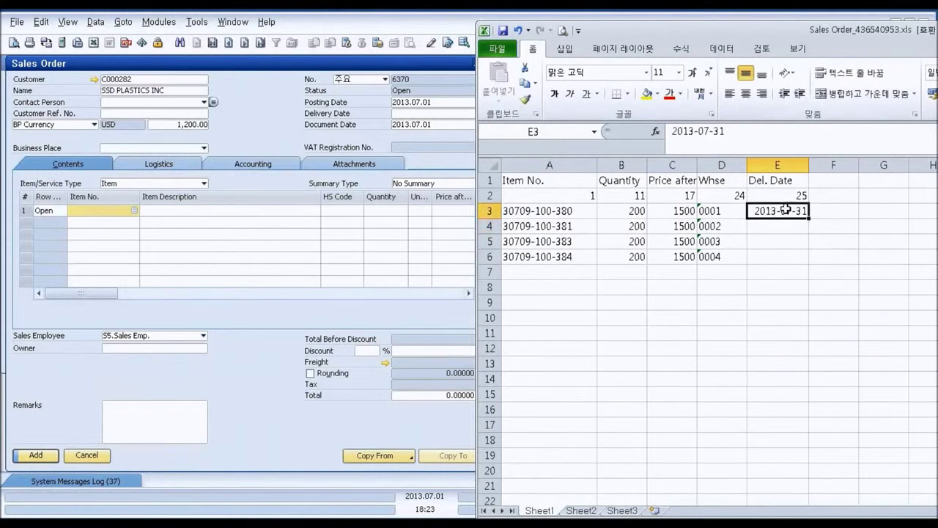
left_click_drag(809, 220, 810, 261)
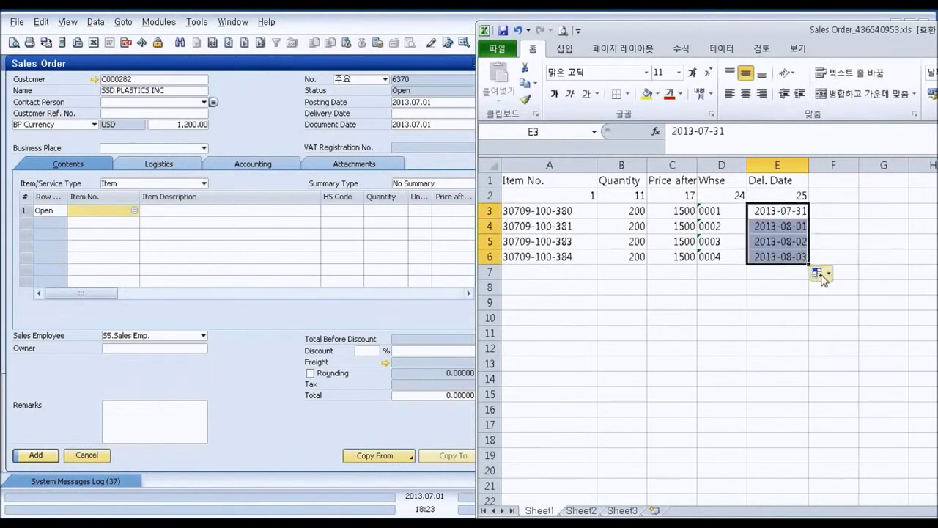
- Copy rows 3–6 into A7:E10 and change their dates to 2013-08-05 through 2013-08-08
left_click(788, 228)
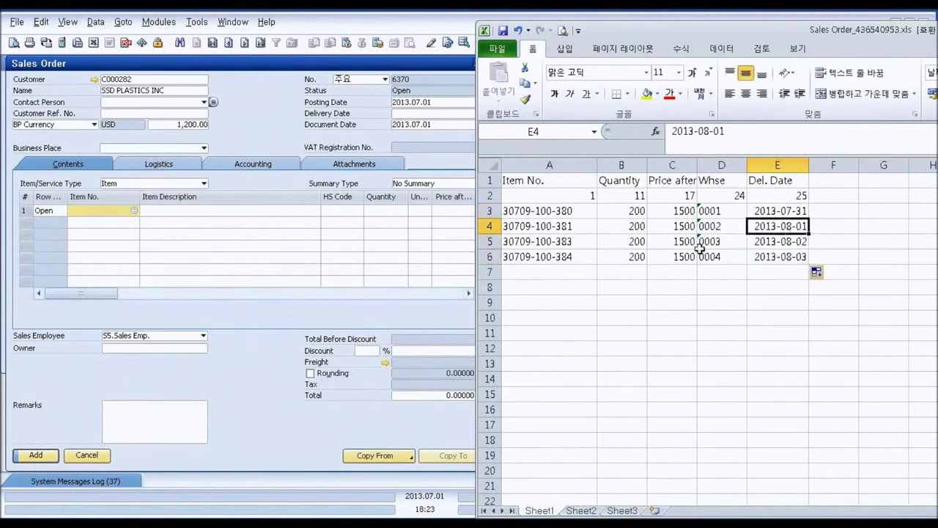
left_click_drag(543, 213, 775, 259)
key("ctrl+c")
left_click(592, 272)
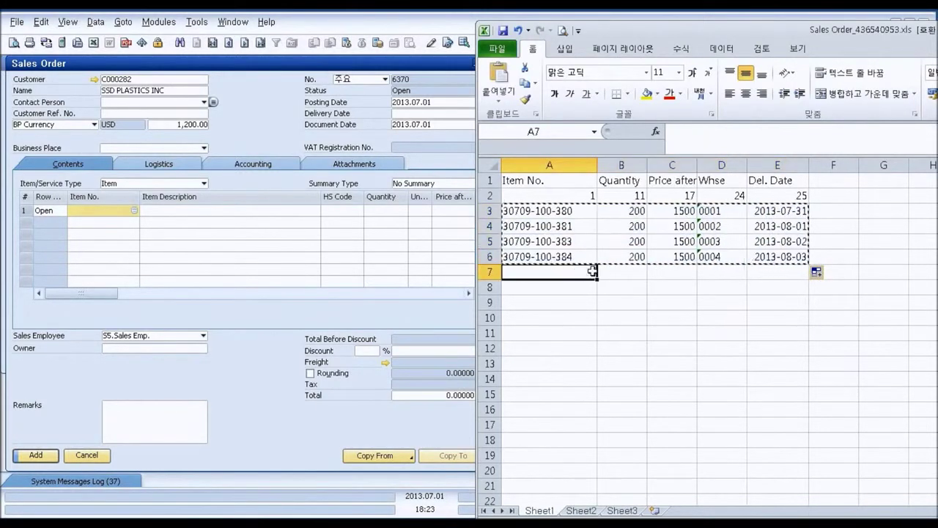
key("ctrl+v")
left_click(792, 275)
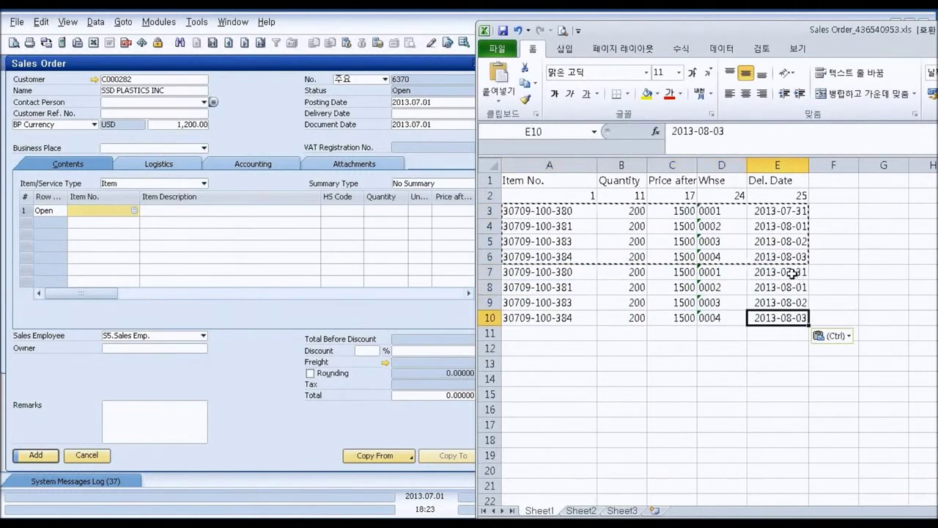
double_click(793, 272)
left_click_drag(788, 272, 810, 273)
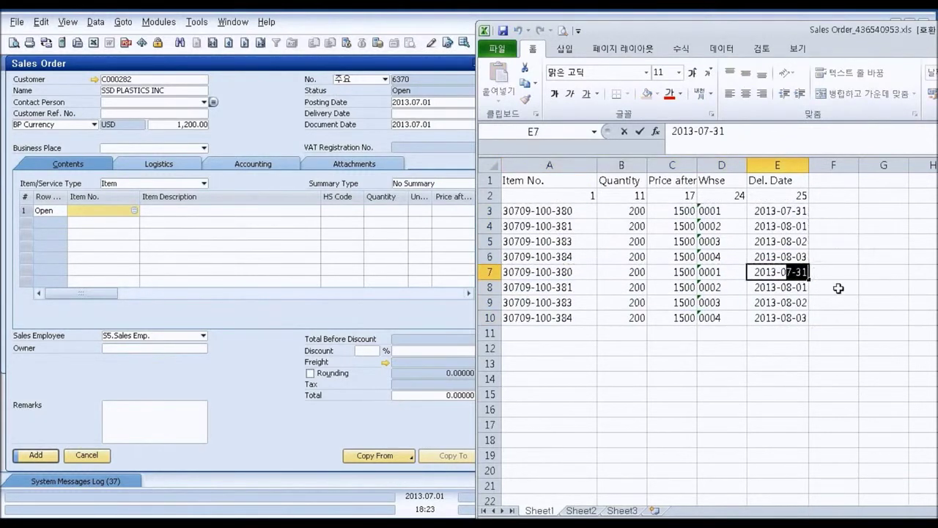
type("8")
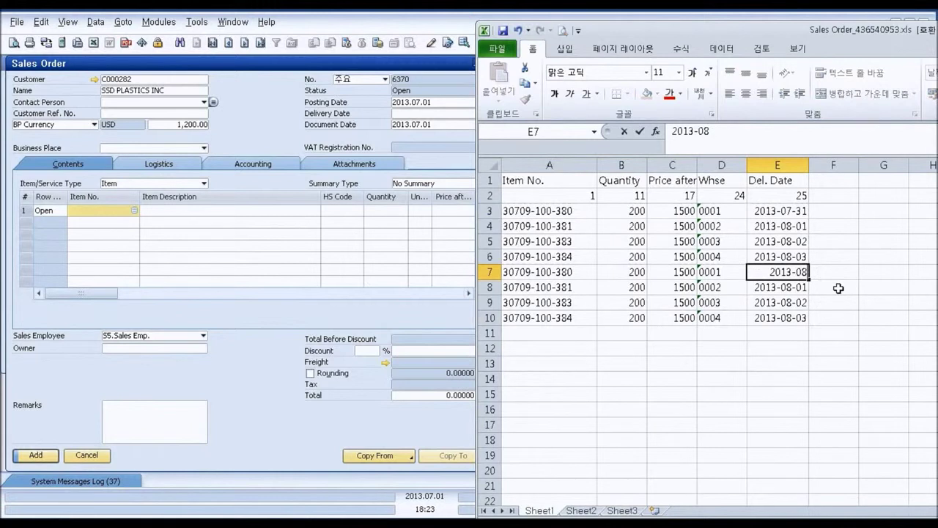
type("-05")
key("Return")
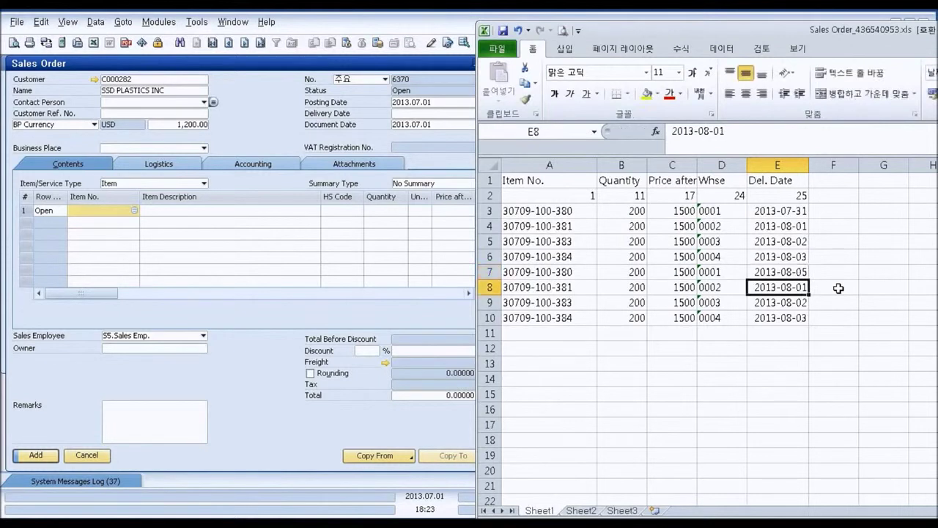
left_click(800, 272)
left_click_drag(808, 278, 809, 324)
- Set B7 to 300 and fill B8:B10 as a series up to 303
left_click(639, 268)
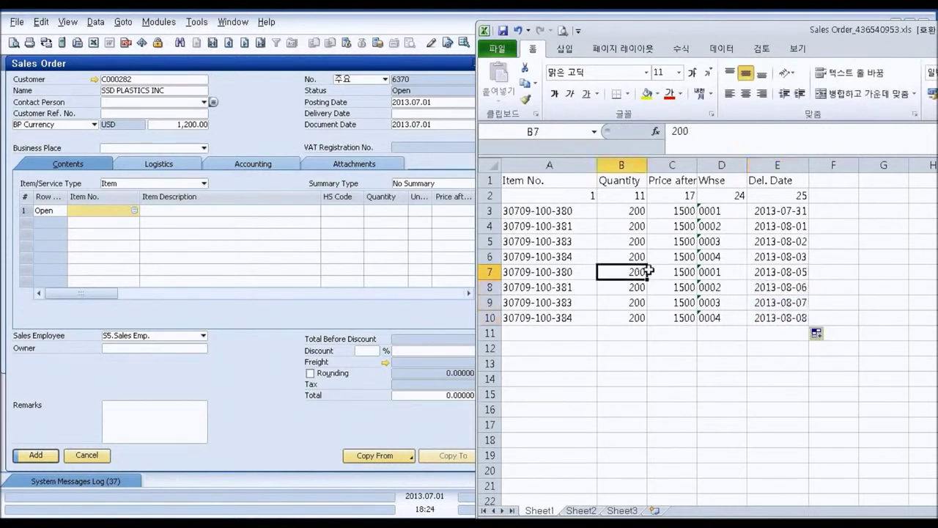
type("300")
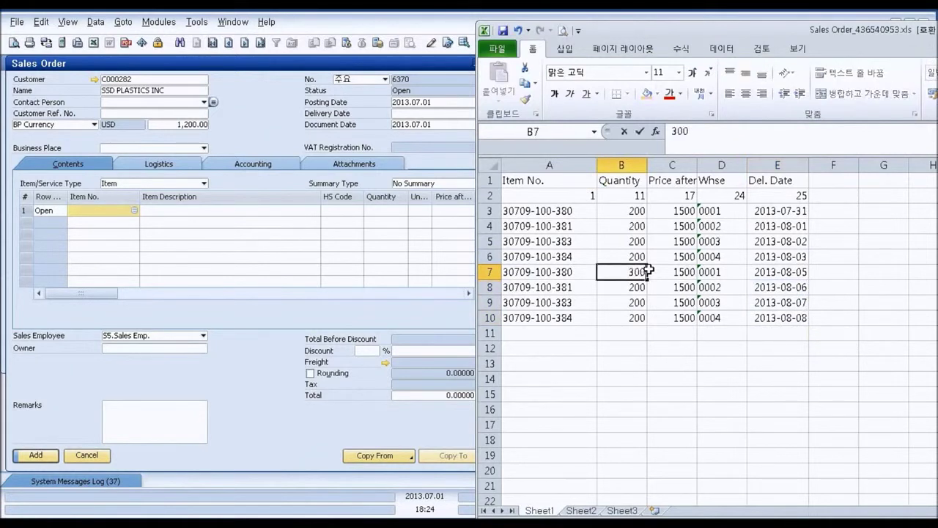
key("Return")
left_click(635, 269)
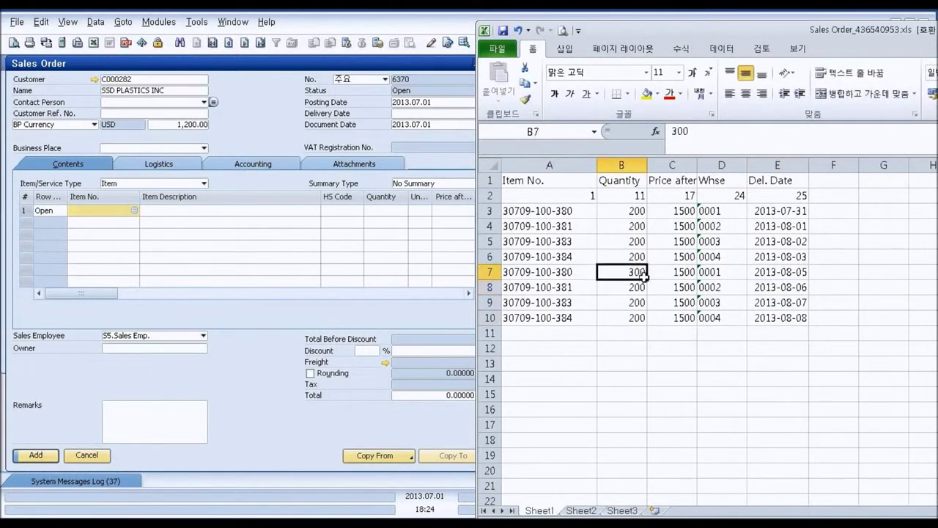
left_click_drag(648, 281, 652, 330)
left_click(652, 332)
left_click(695, 370)
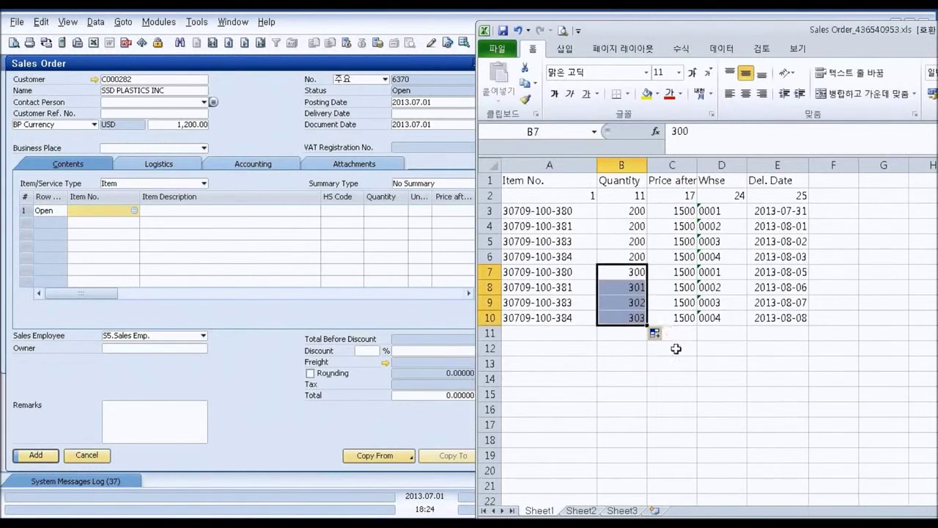
left_click(622, 349)
left_click(534, 197)
left_click(493, 180)
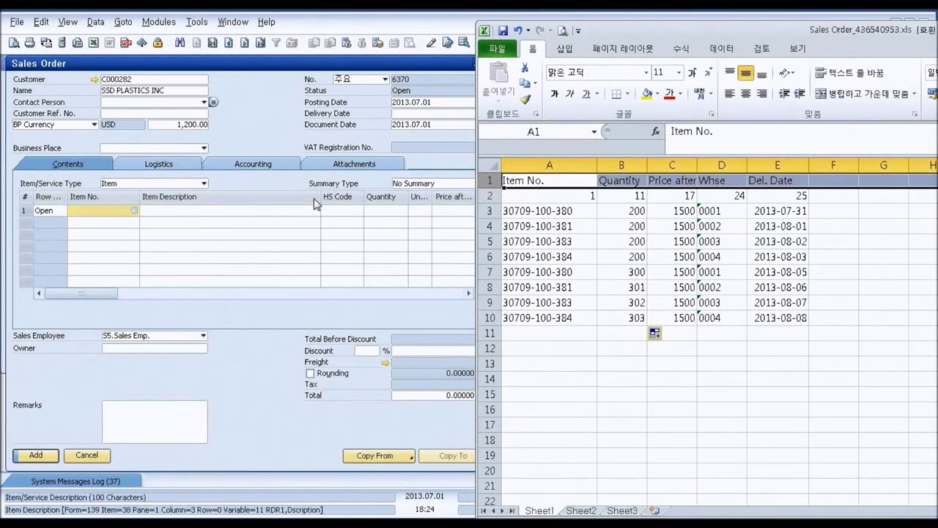
- Copy Excel block A2:E10 and paste it into the Sales Order's first Item No. line
left_click(491, 196)
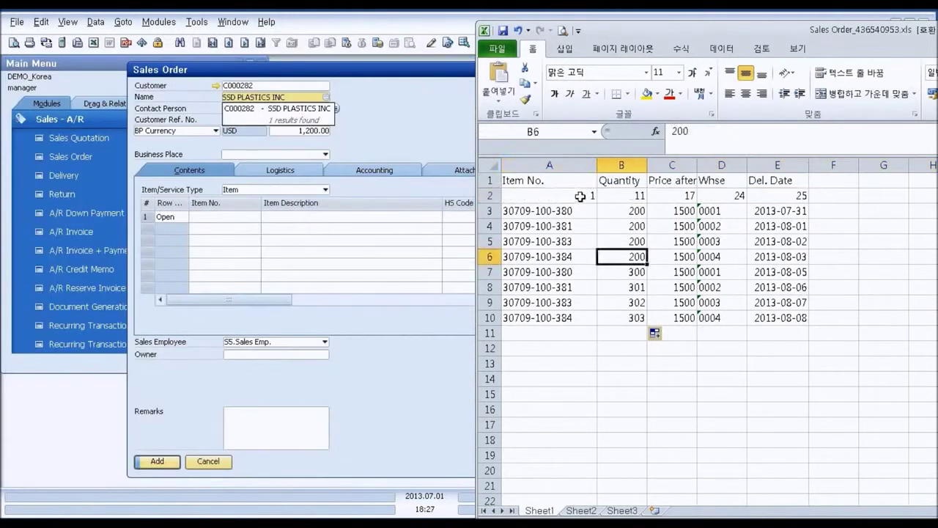
left_click_drag(524, 195, 795, 313)
key("ctrl+c")
key("alt+Tab")
left_click(235, 219)
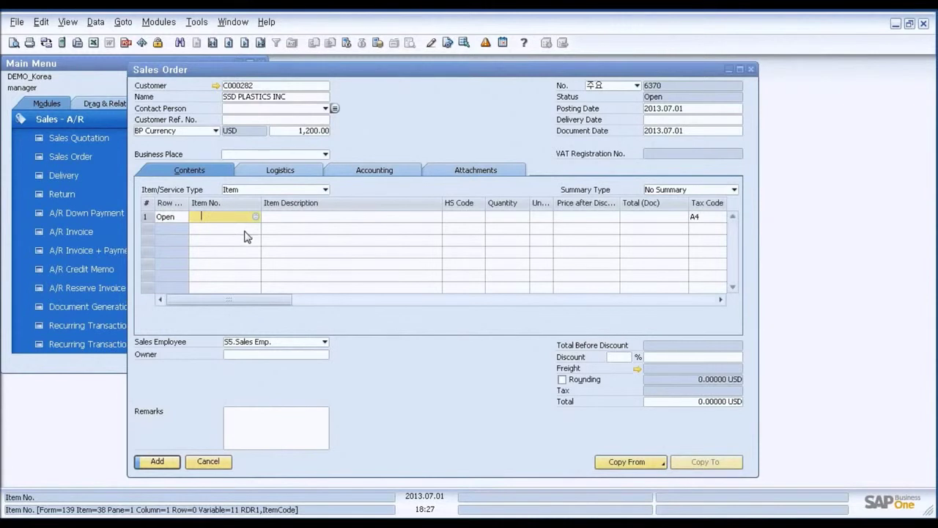
key("ctrl+v")
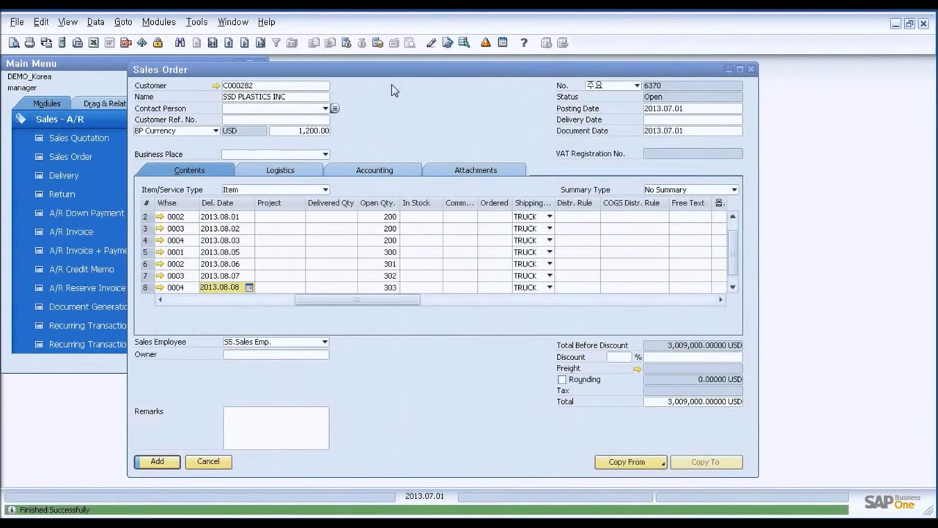
- Check the pasted sales order lines against the first data row of the Excel template
left_click_drag(405, 69, 315, 68)
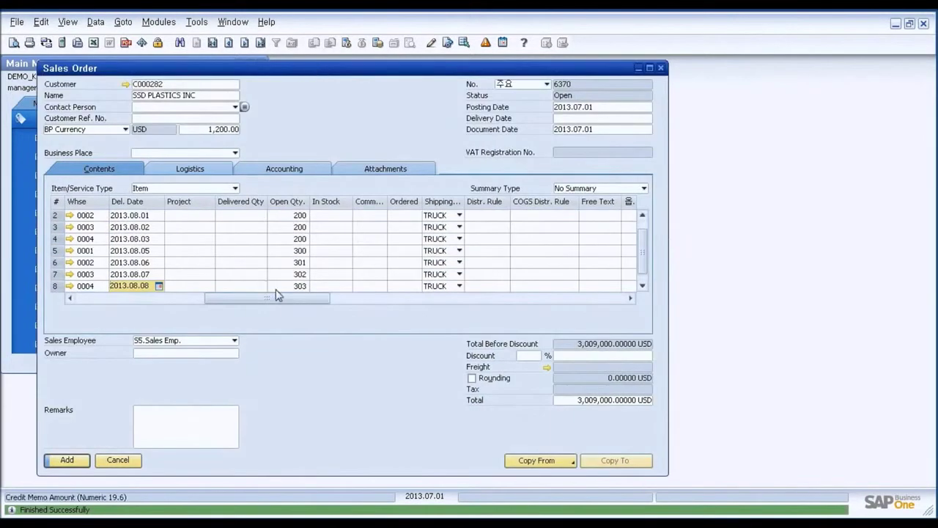
left_click_drag(282, 302, 153, 302)
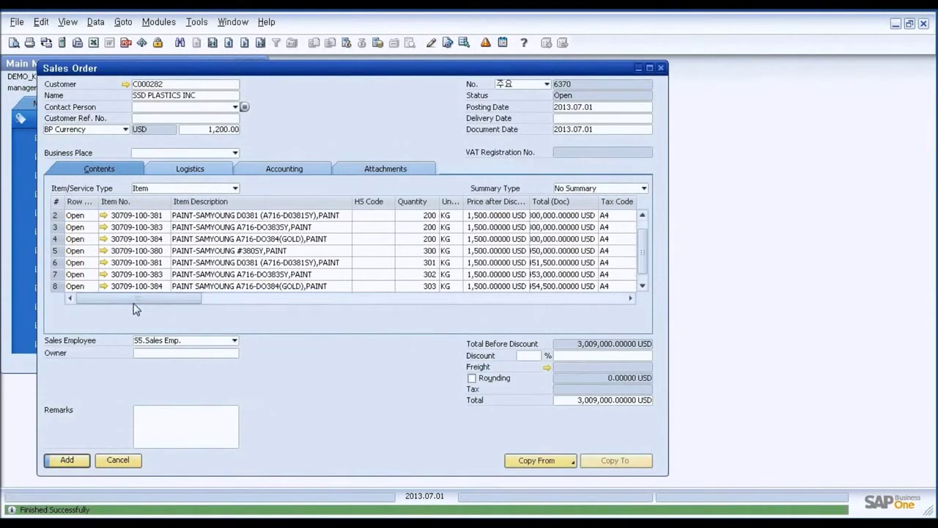
left_click(642, 214)
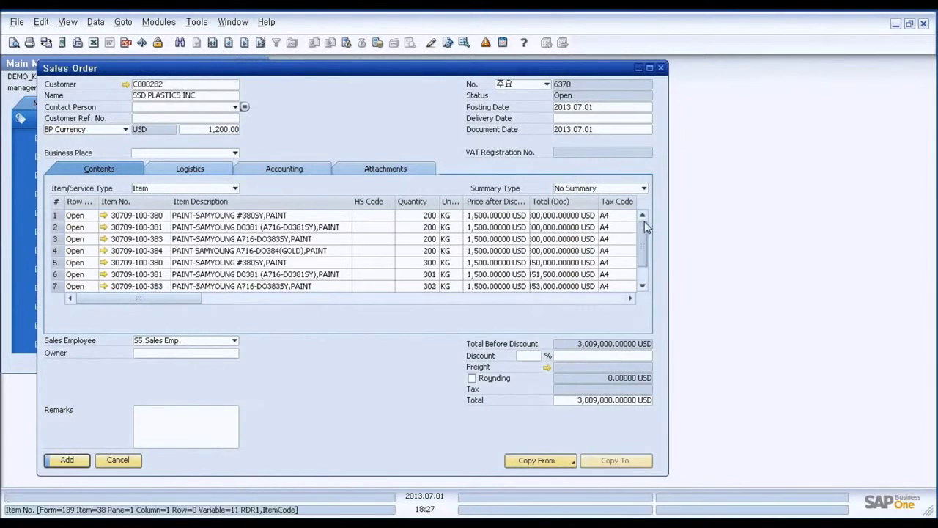
left_click(66, 214)
key("alt+Tab")
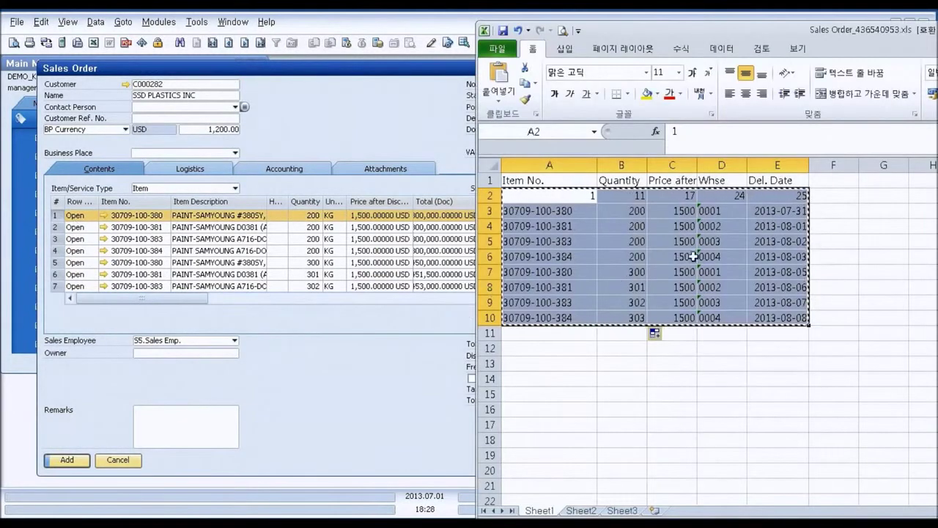
left_click(698, 253)
left_click_drag(599, 25, 699, 25)
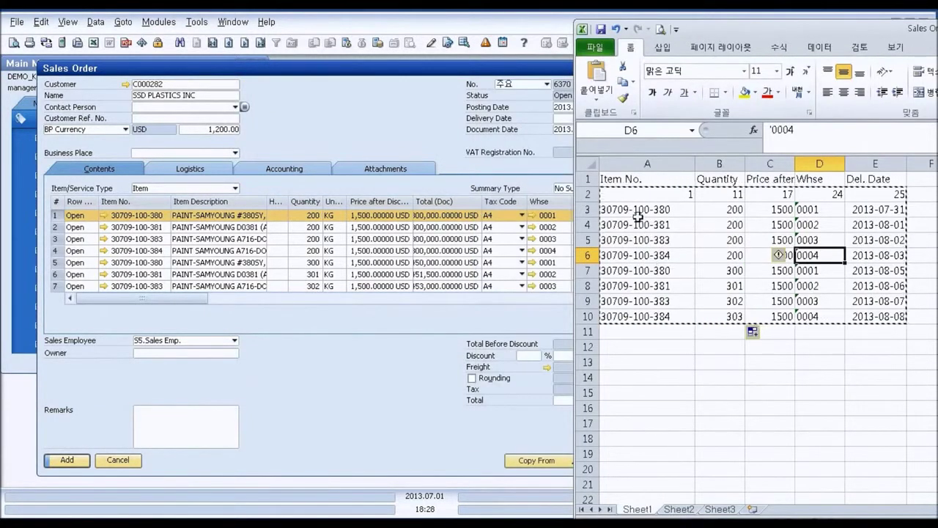
left_click_drag(635, 213, 872, 209)
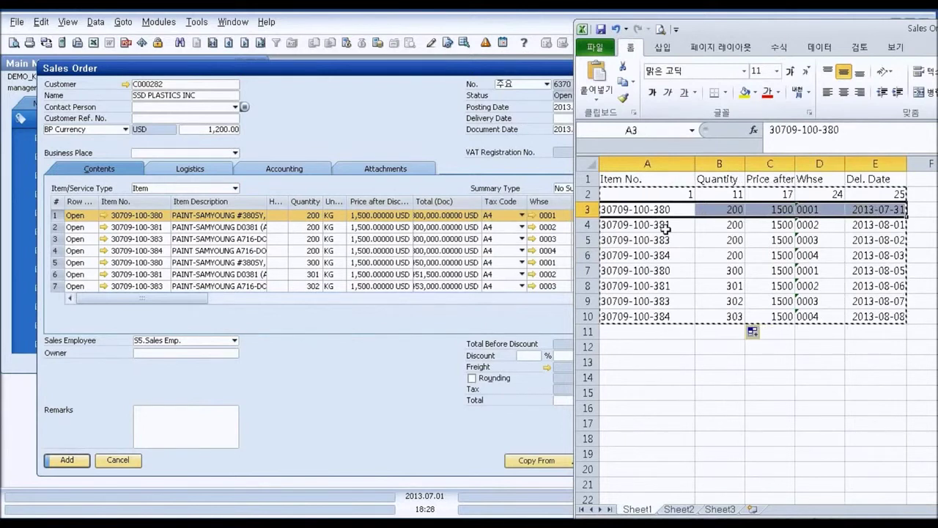
- Set the sales order's header Delivery Date to 2013.07.31
left_click(455, 167)
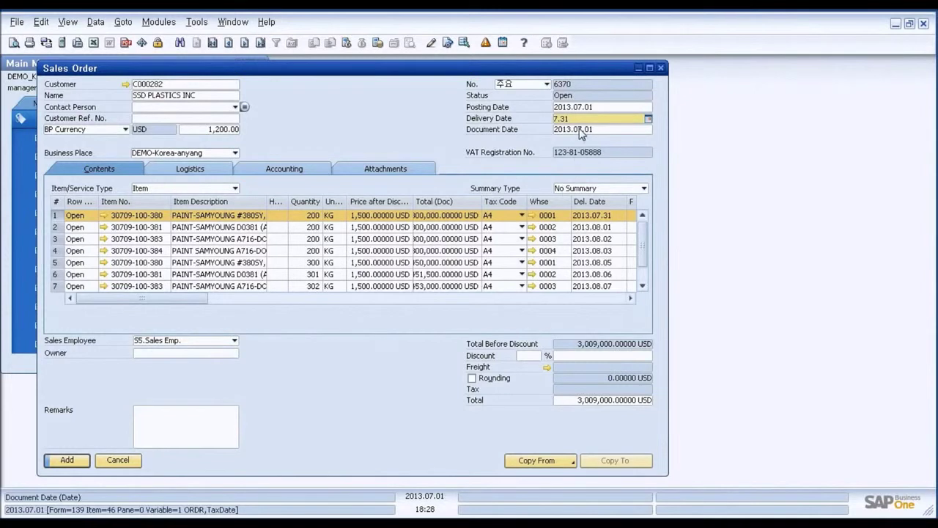
left_click(557, 119)
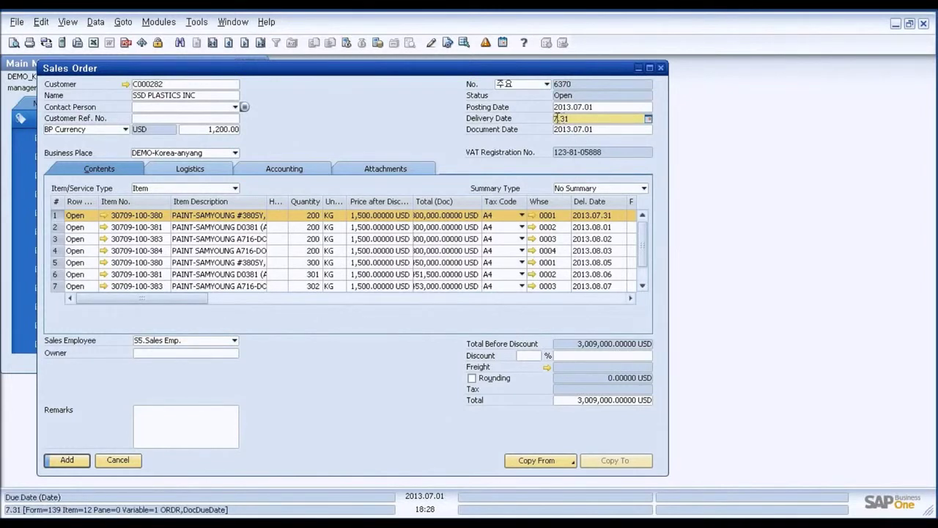
key("Tab")
- Add the sales order without updating the line delivery dates
left_click(390, 283)
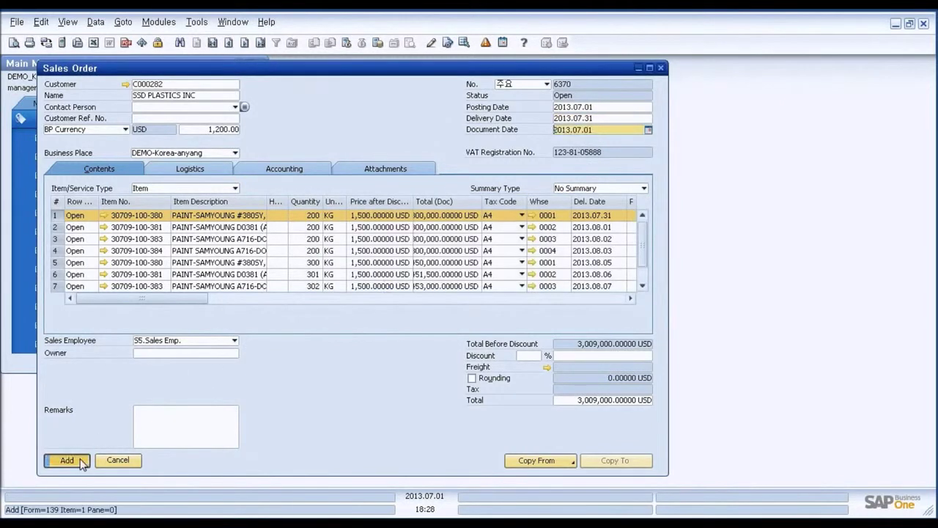
left_click(324, 240)
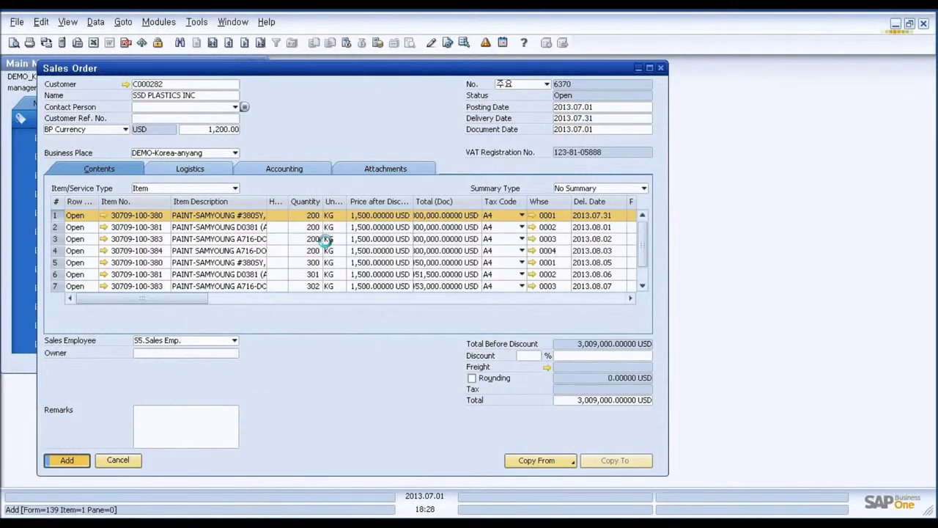
key("Return")
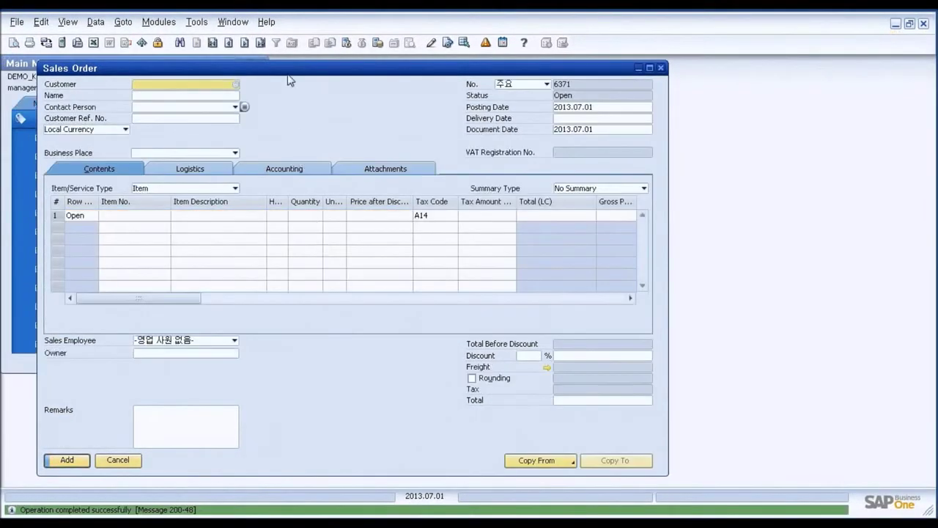
- Find the saved order by customer code and reopen it to confirm its eight lines total 3,009,000.00 USD
key("ctrl+f")
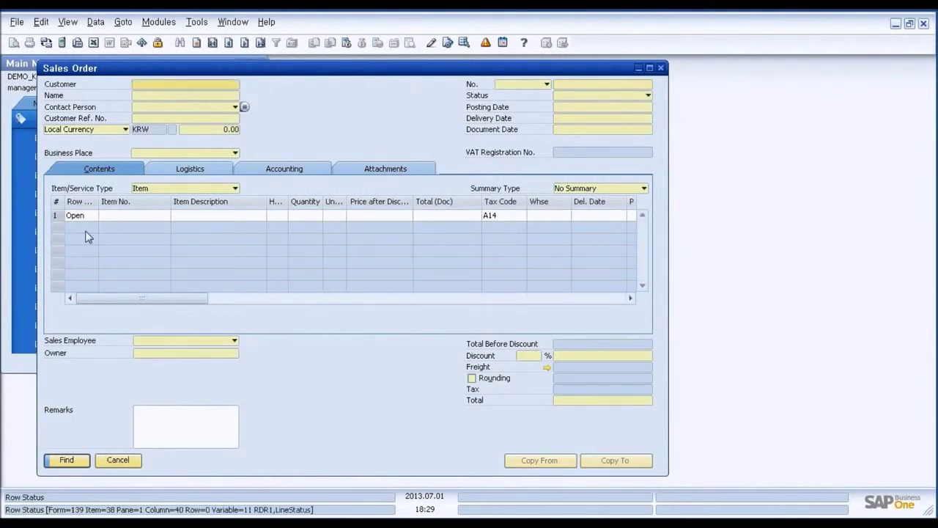
type("C000282")
key("Return")
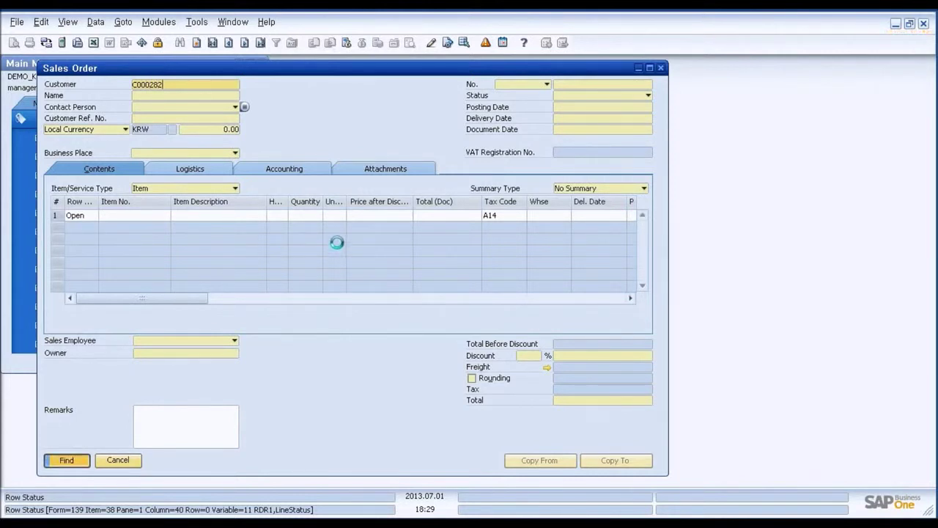
left_click_drag(899, 217, 901, 306)
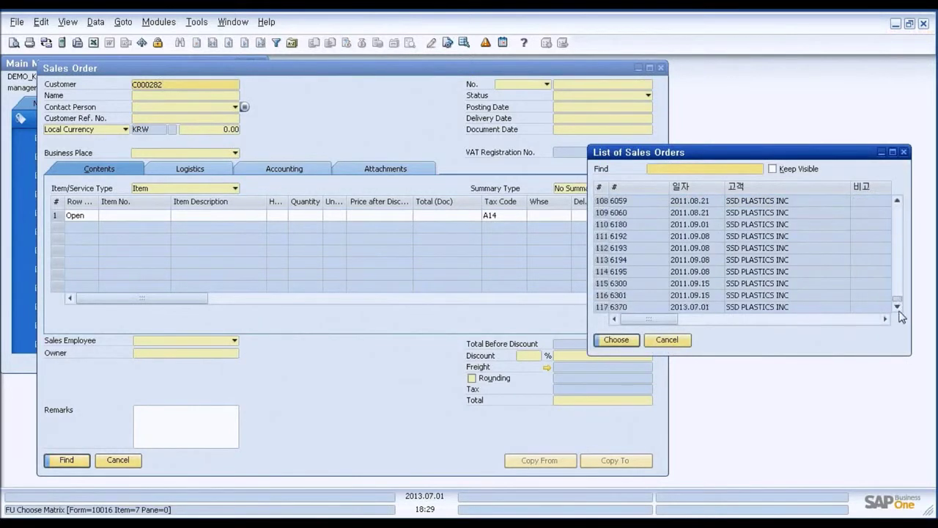
left_click(735, 306)
left_click(617, 340)
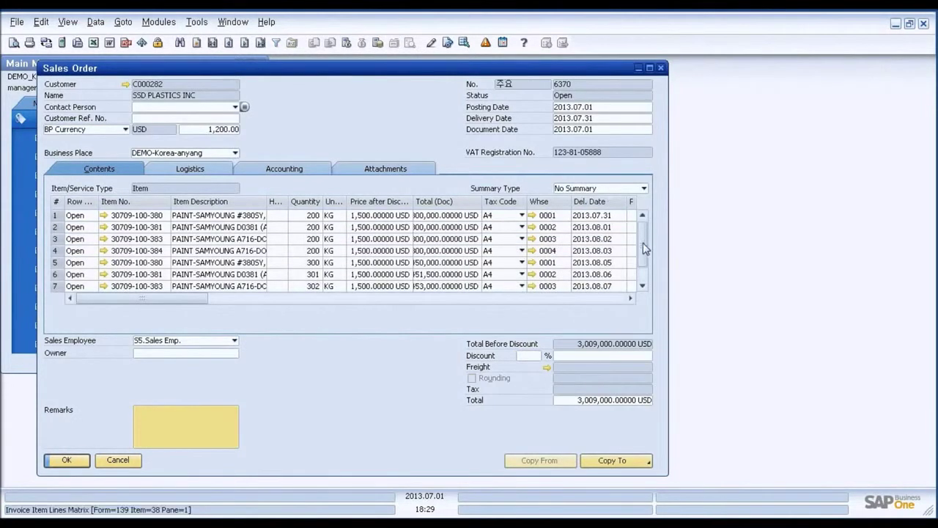
left_click_drag(643, 243, 643, 220)
mouse_move(182, 298)
left_mouse_down()
mouse_move(229, 305)
mouse_move(181, 300)
left_mouse_up()
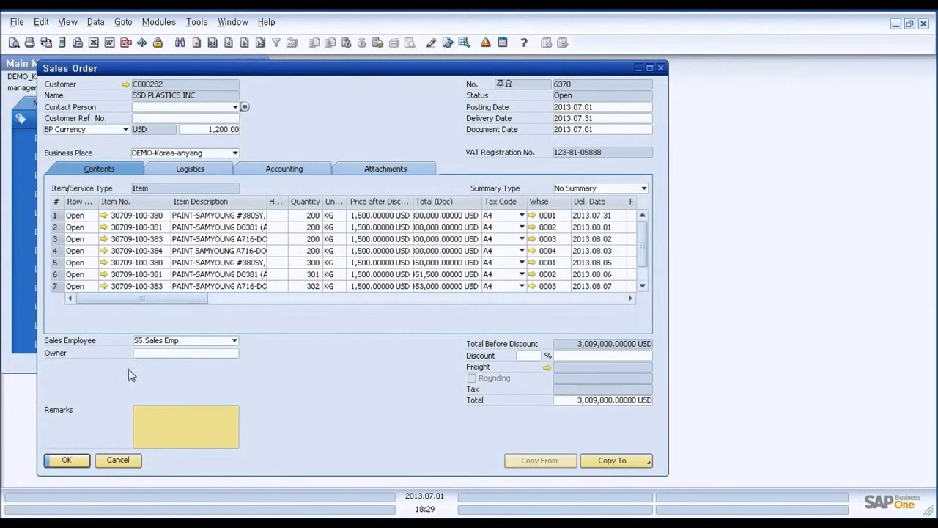
- Close the sales order and expand the Administration module in the Main Menu
left_click(135, 460)
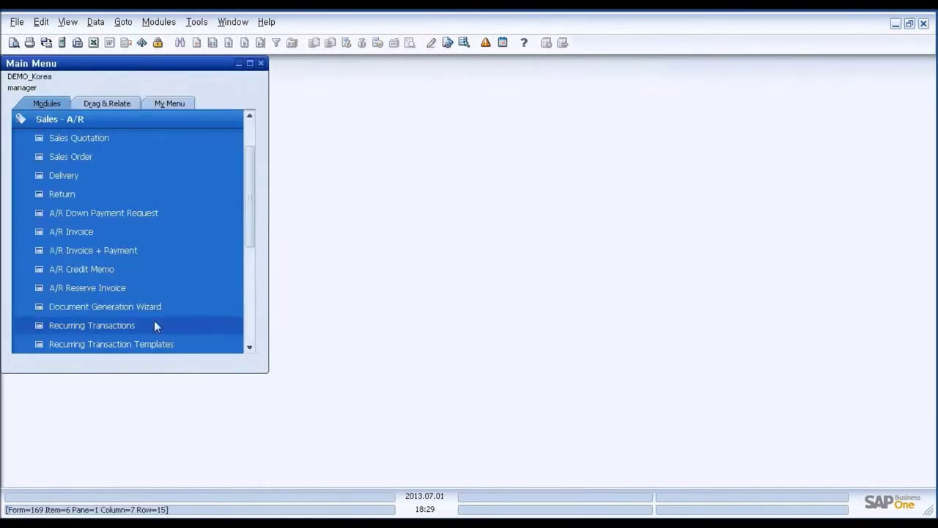
left_click(120, 123)
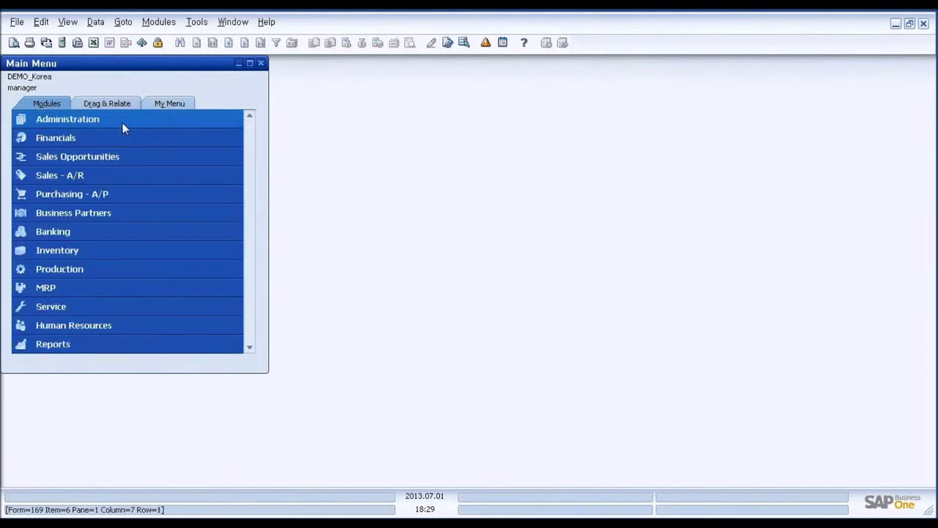
left_click(162, 120)
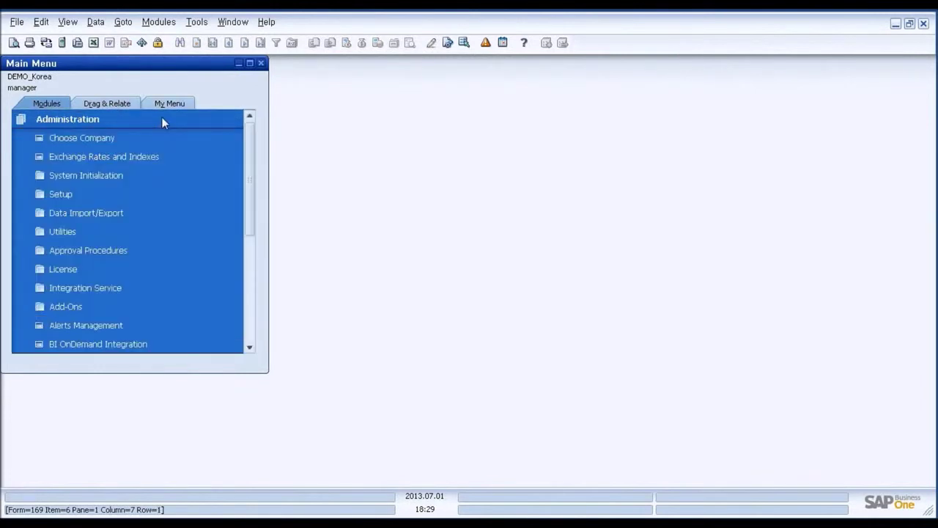
left_click(162, 119)
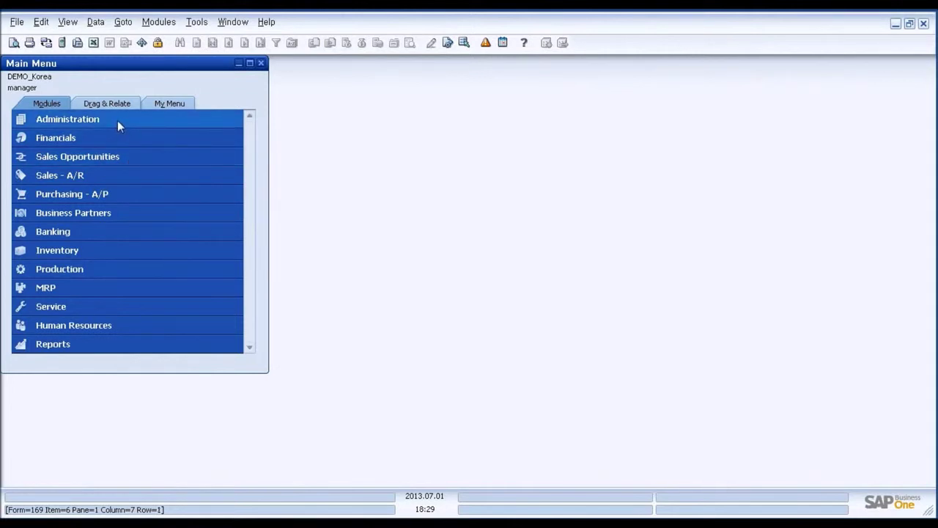
left_click(117, 120)
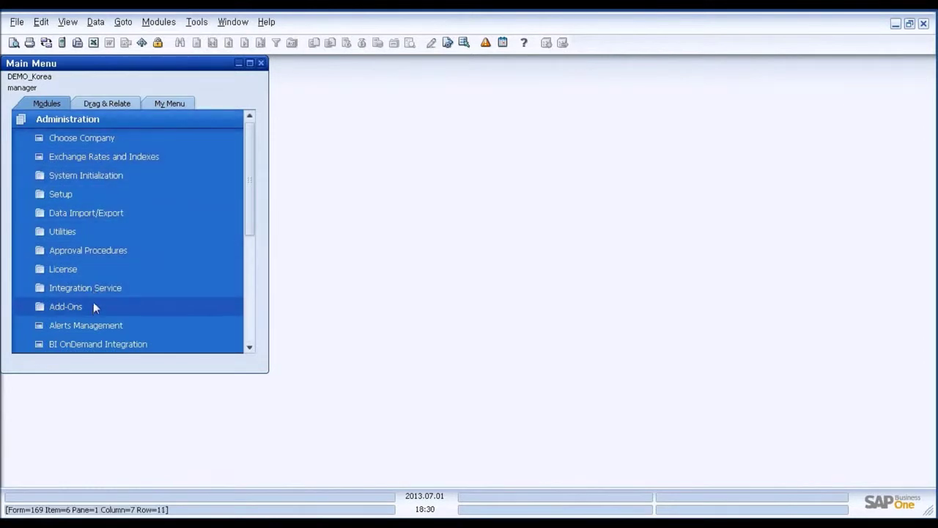
left_click(101, 176)
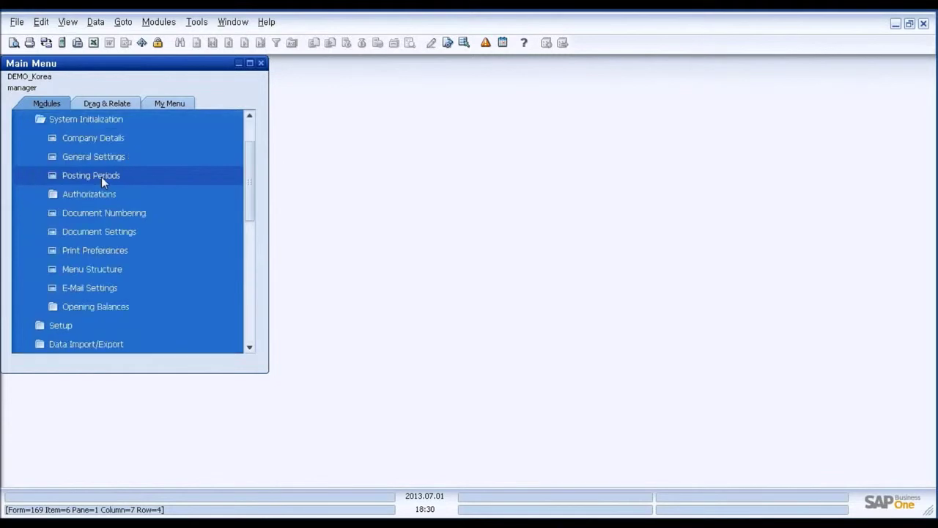
left_click(89, 119)
scroll(91, 145, "up", 1)
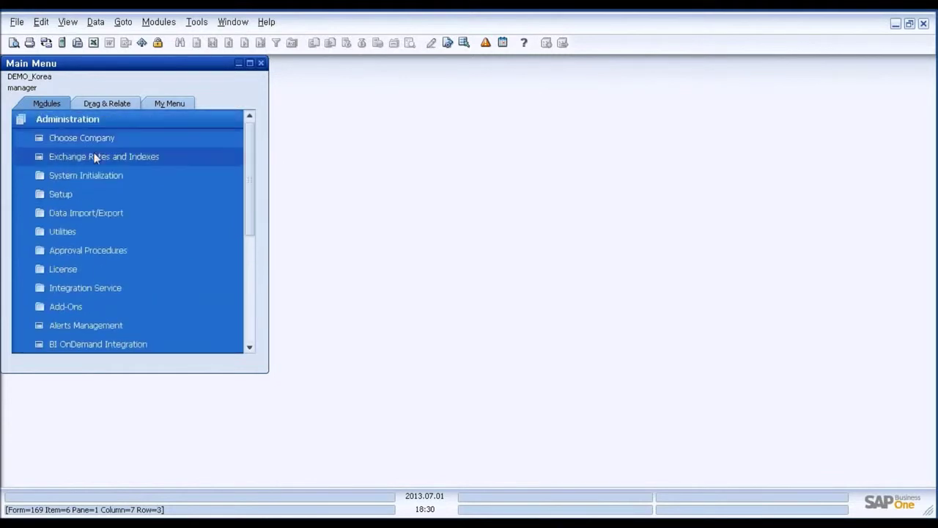
- Open User-Defined Code via Setup > Additional Setup > Common Mgt. > Management of Common Code
left_click(79, 195)
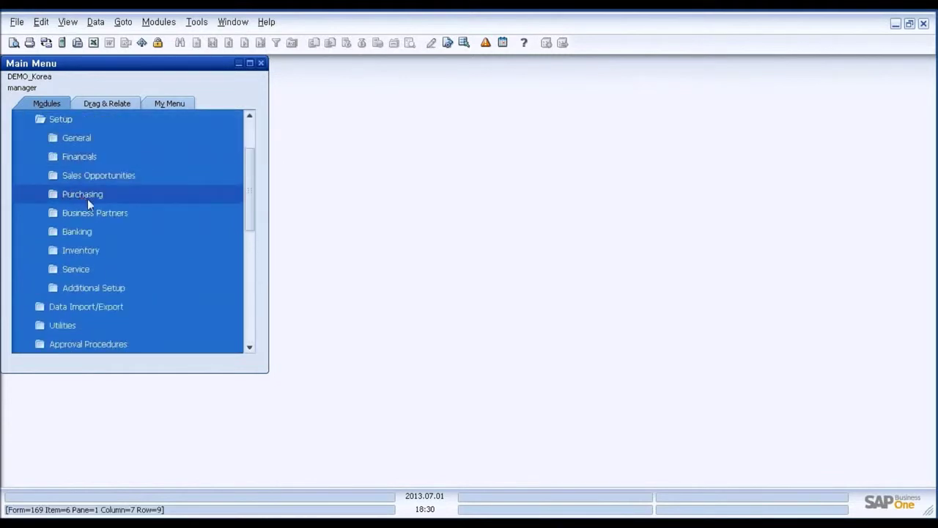
left_click(104, 288)
scroll(146, 271, "down", 2)
left_click(142, 228)
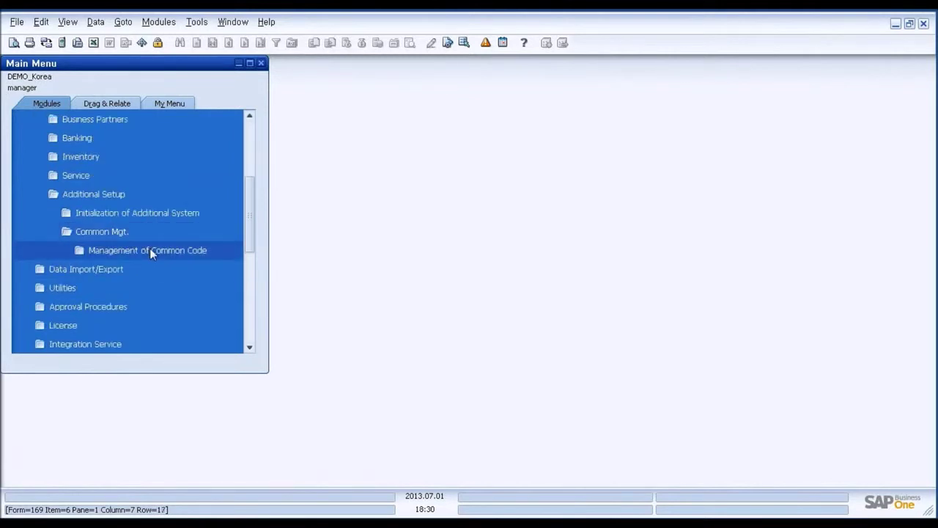
left_click(149, 248)
left_click(168, 287)
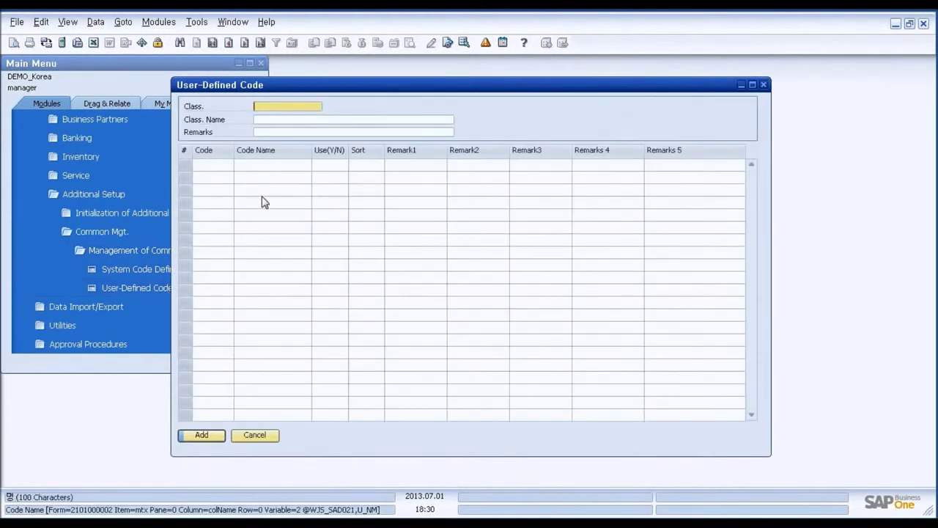
- Enter class CLS01 named Class Code-01 and move into the code grid
type("CLS01")
key("Tab")
type("Clas")
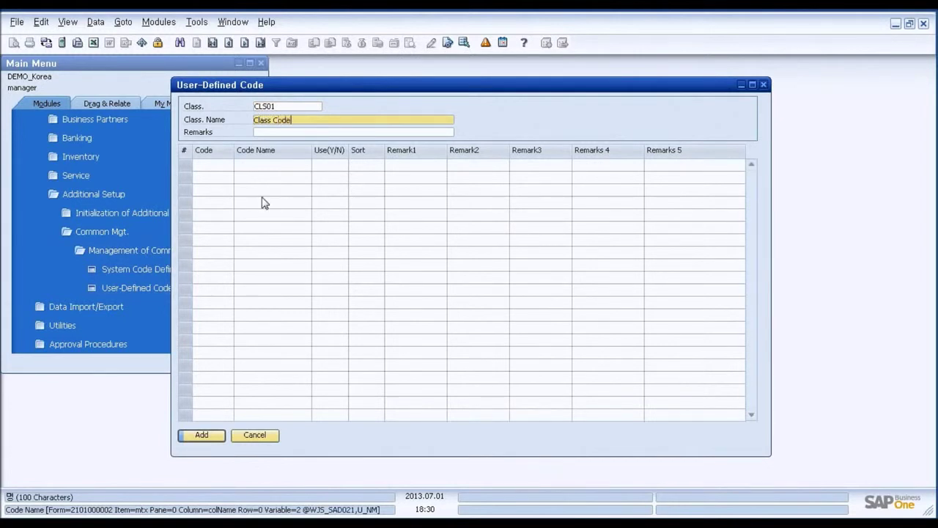
key("Tab")
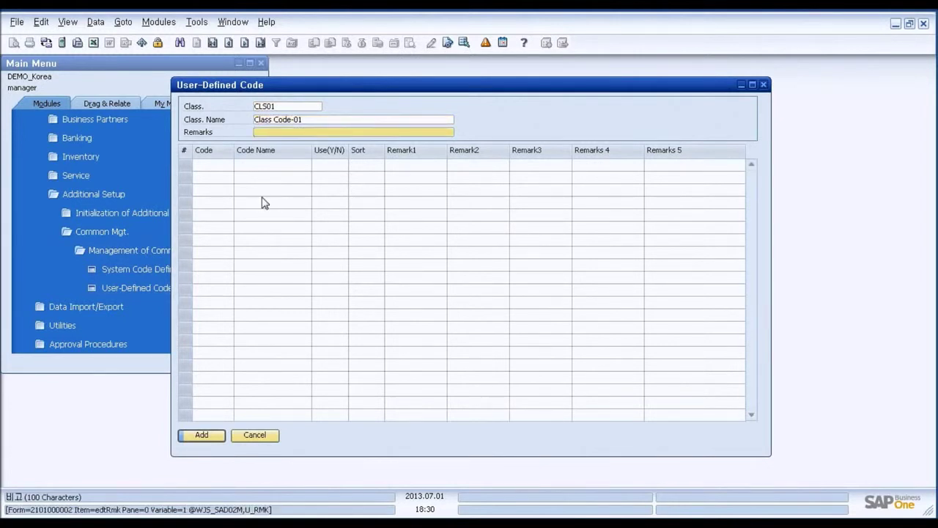
key("Tab")
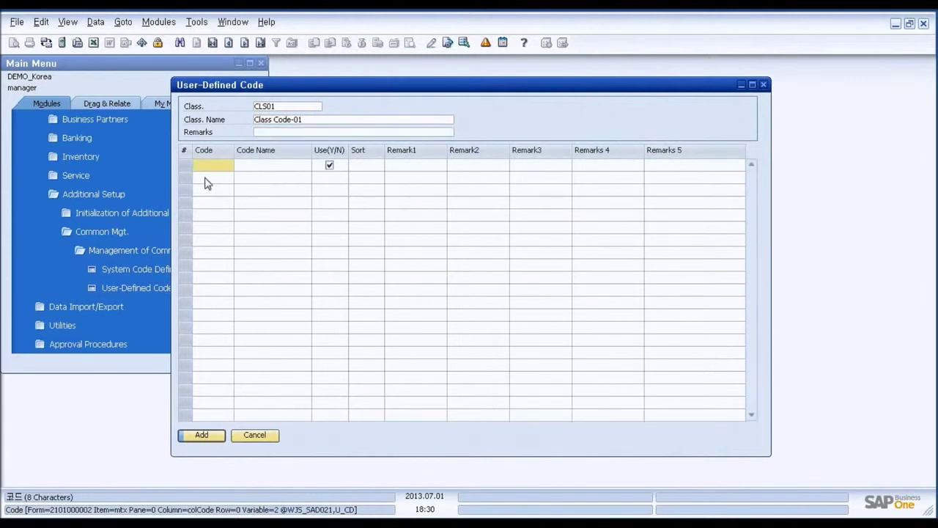
- In CTM format settings, tick Code, Code Name, Use(Y/N) and Sort, and export them to Excel
right_click(188, 155)
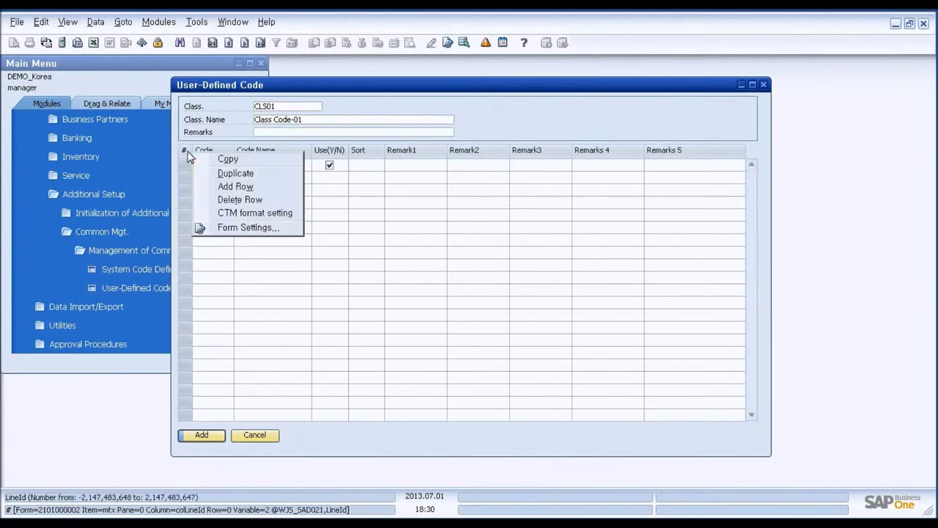
left_click(248, 213)
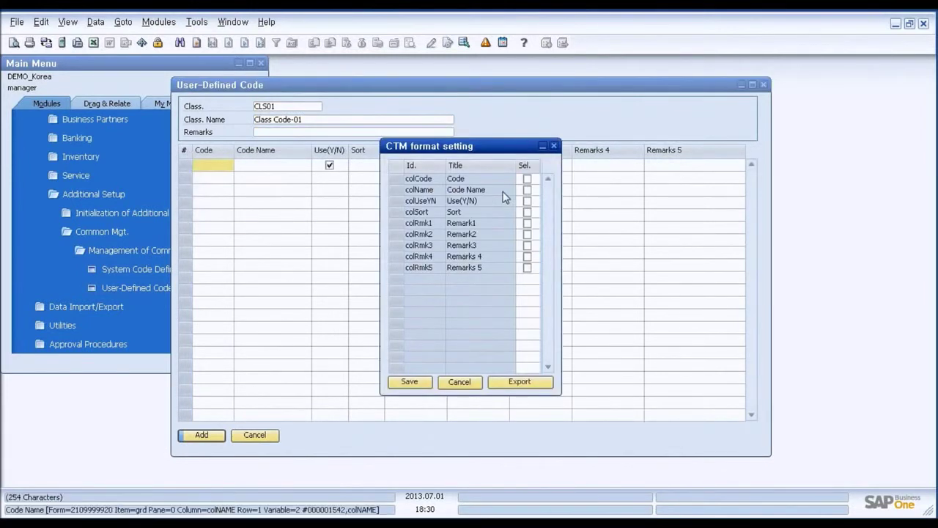
left_click(527, 179)
left_click(527, 190)
left_click(527, 200)
left_click(527, 212)
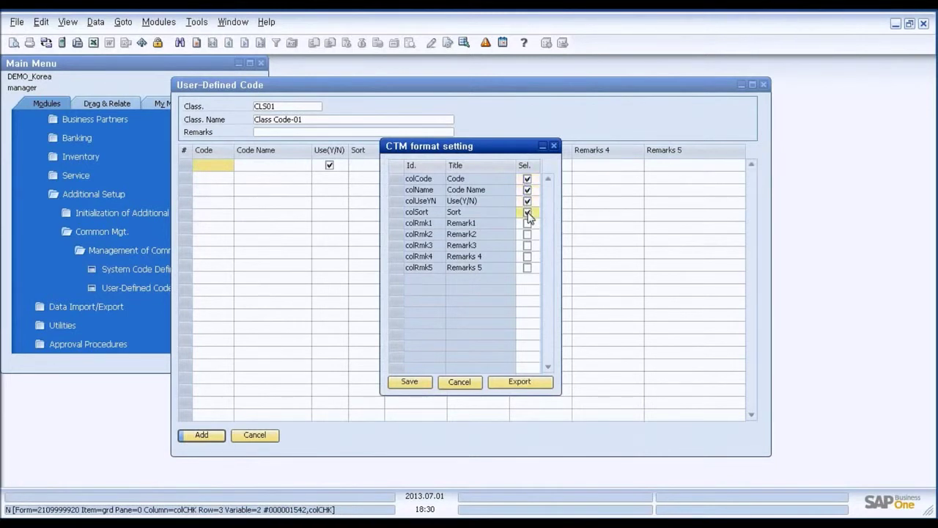
left_click(536, 382)
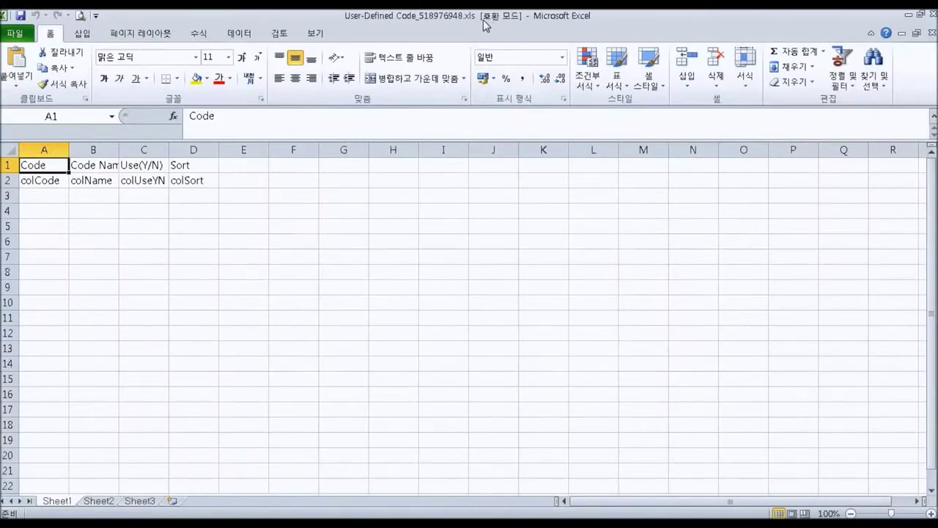
- Place Excel beside SAP and enter CLS01, Name-01, Y and 1 in row 3
double_click(466, 20)
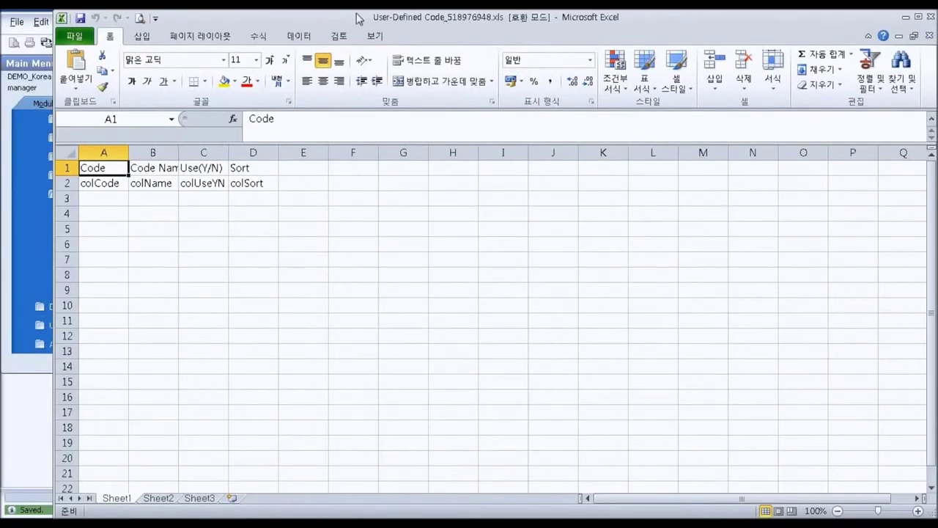
left_click_drag(315, 19, 783, 23)
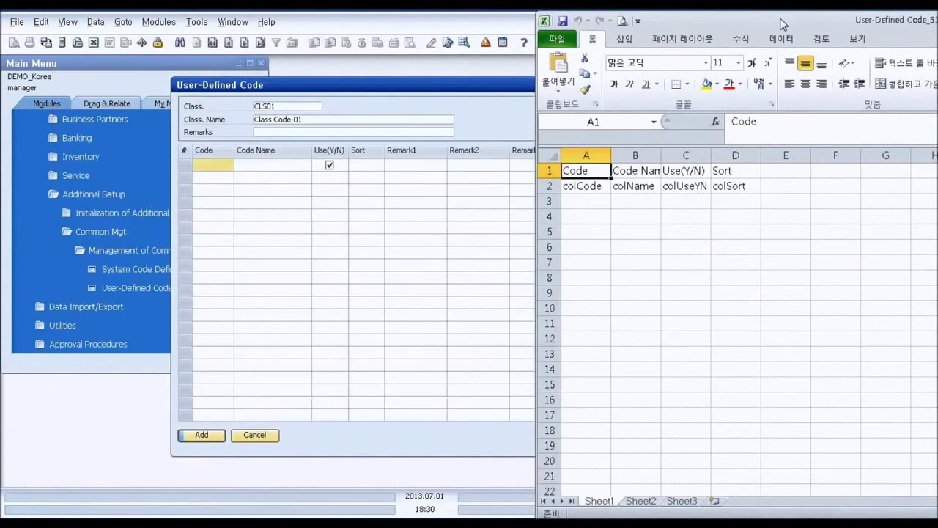
left_click(596, 200)
type("C")
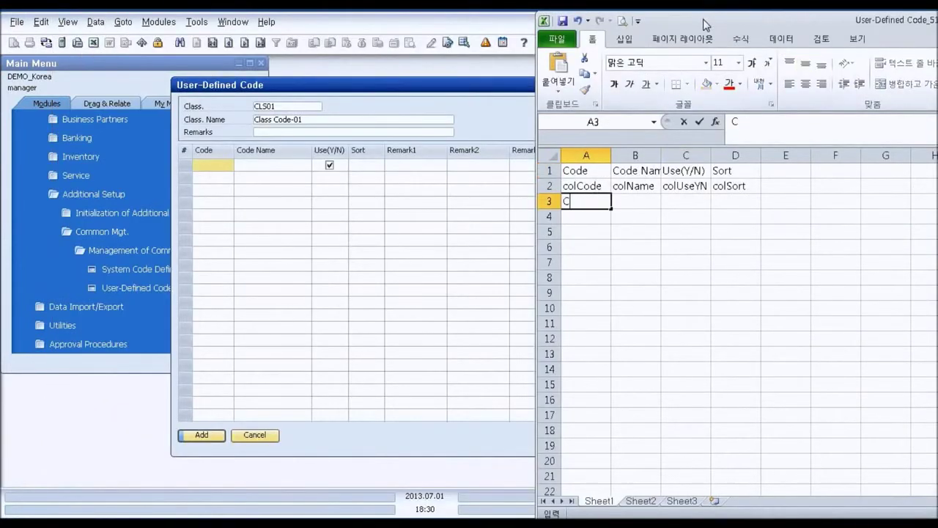
type("LS01")
key("Return")
key("Up")
key("Right")
type("N")
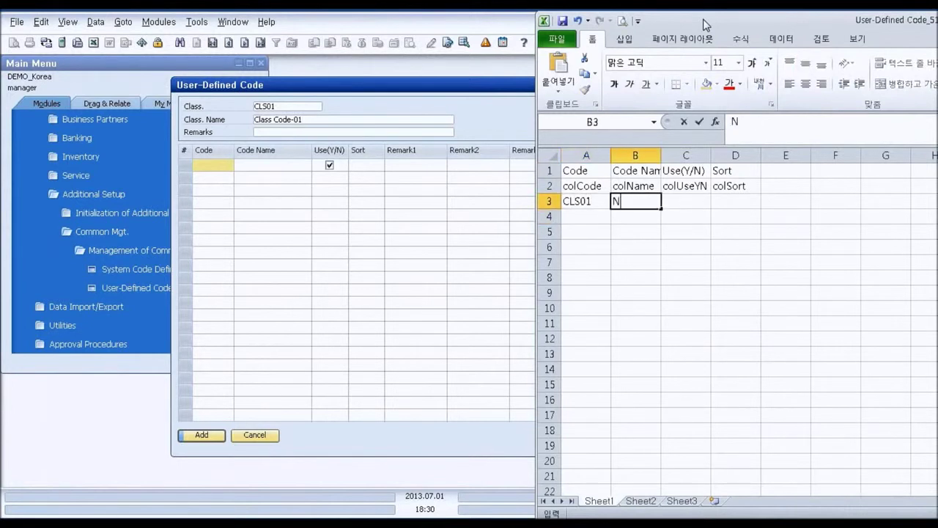
type("ame-01")
key("Tab")
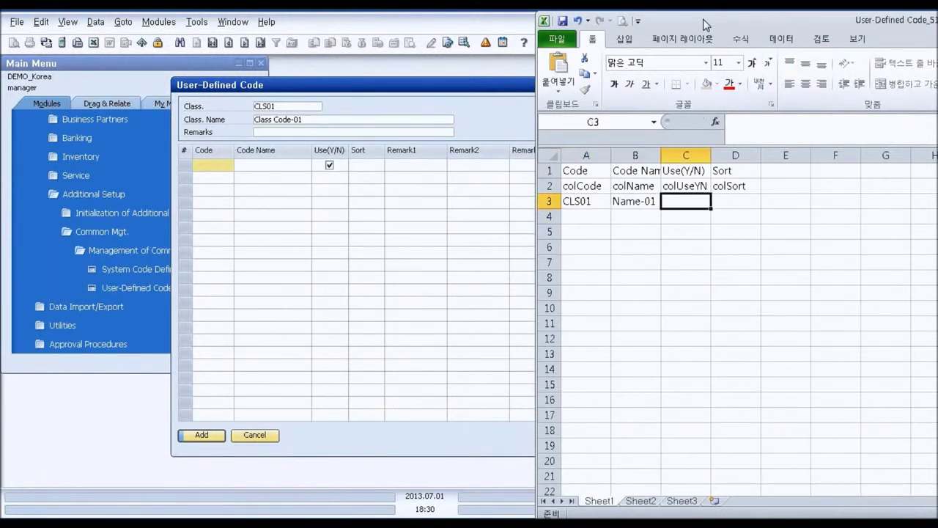
type("Y")
key("Tab")
type("1")
key("Return")
- Fill the rows down to CLS13 and copy A2:D15 with the column-ID row
left_click_drag(593, 203, 767, 389)
left_click(776, 332)
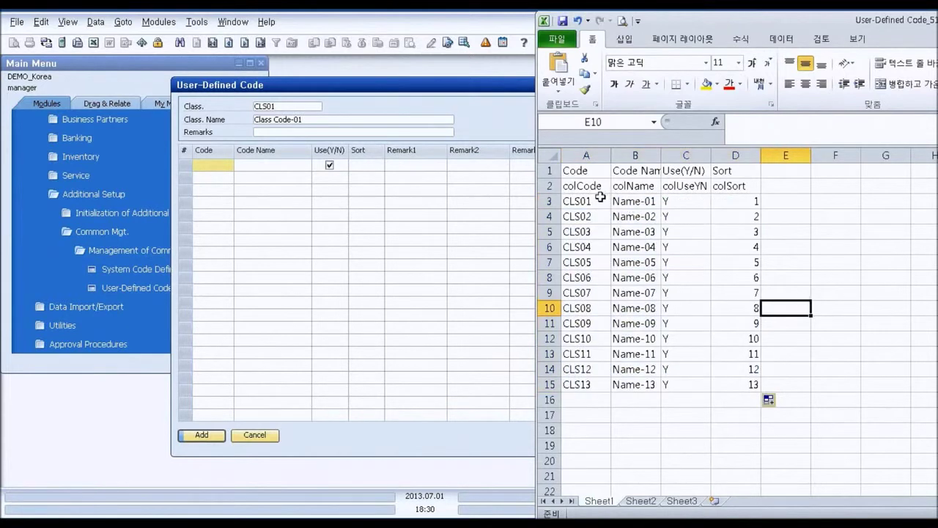
left_click_drag(594, 187, 743, 378)
key("ctrl+c")
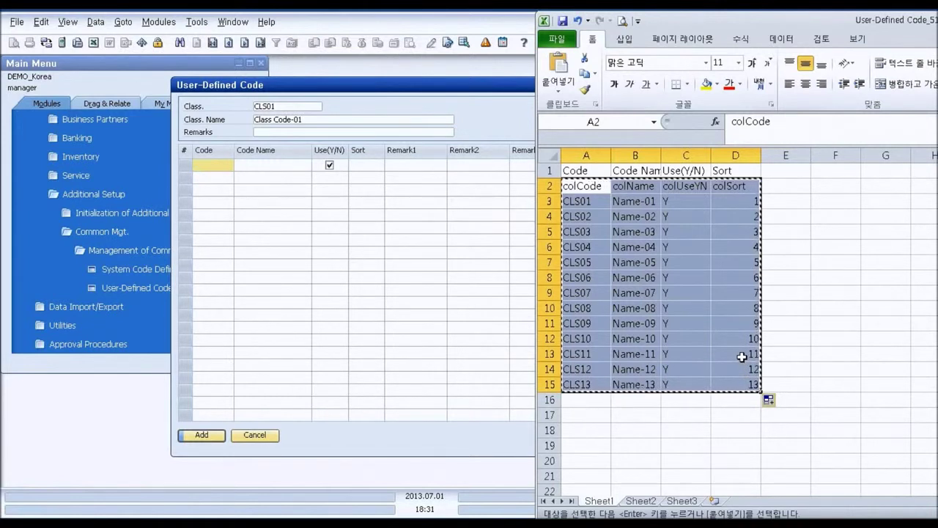
- Paste the 13 copied code rows into the grid and add class CLS01
left_click(208, 165)
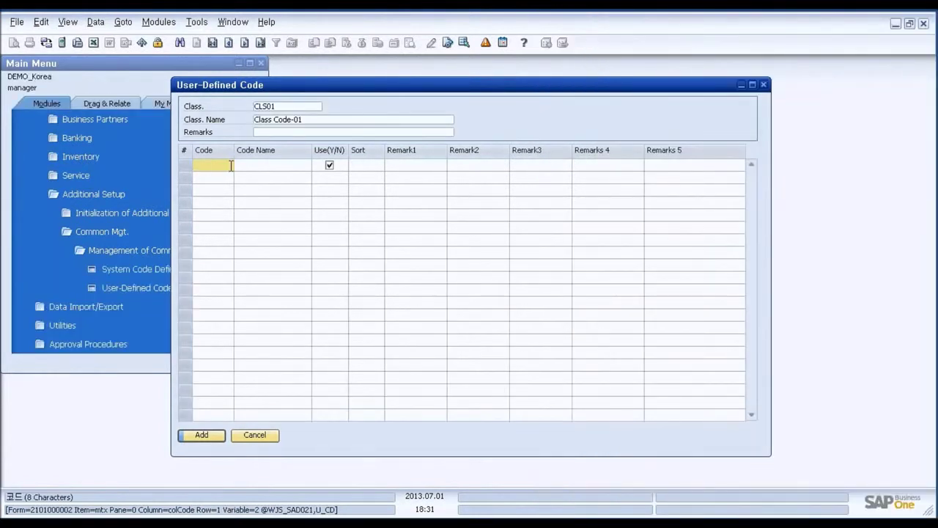
key("ctrl+v")
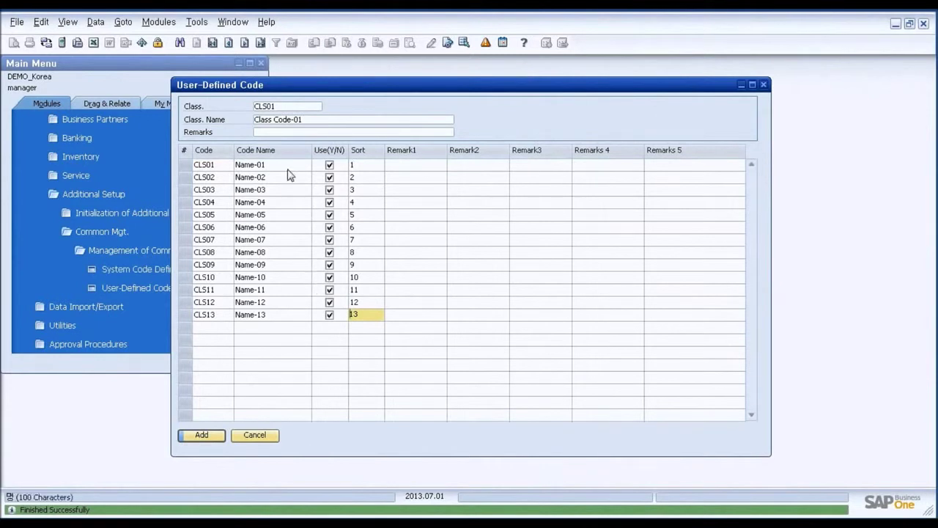
double_click(274, 107)
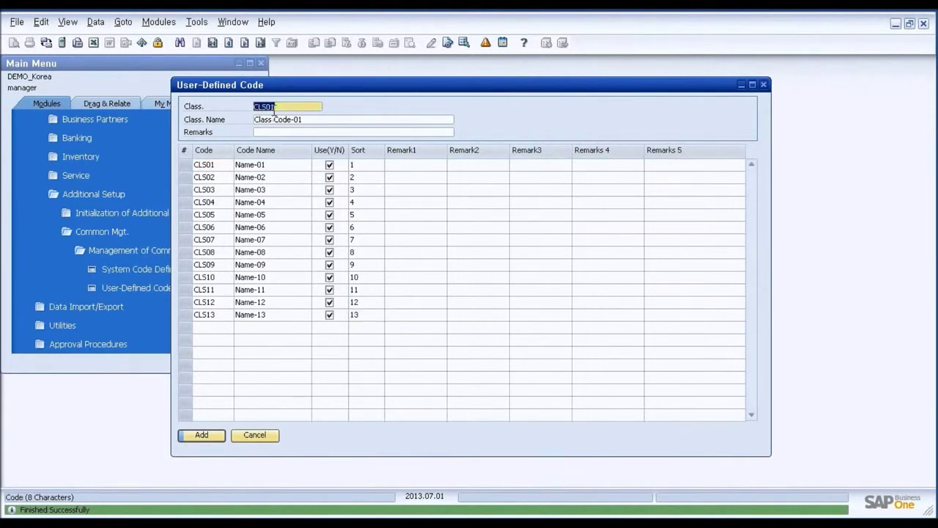
left_click(205, 436)
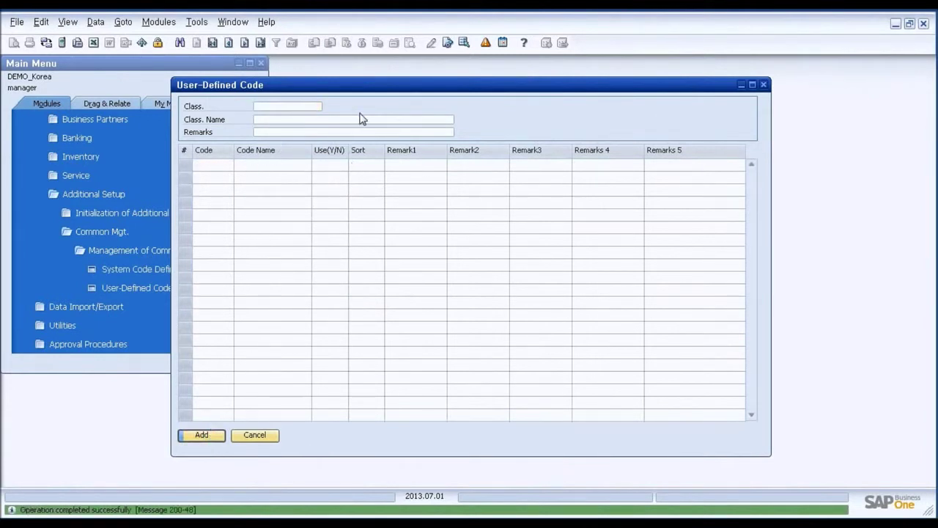
- Search for class CLS01 in Find mode to reopen the saved record
key("ctrl+f")
type("CLS01")
key("Return")
- Compare the reopened codes with the Excel range A1:D15, then return to SAP
key("alt+Tab")
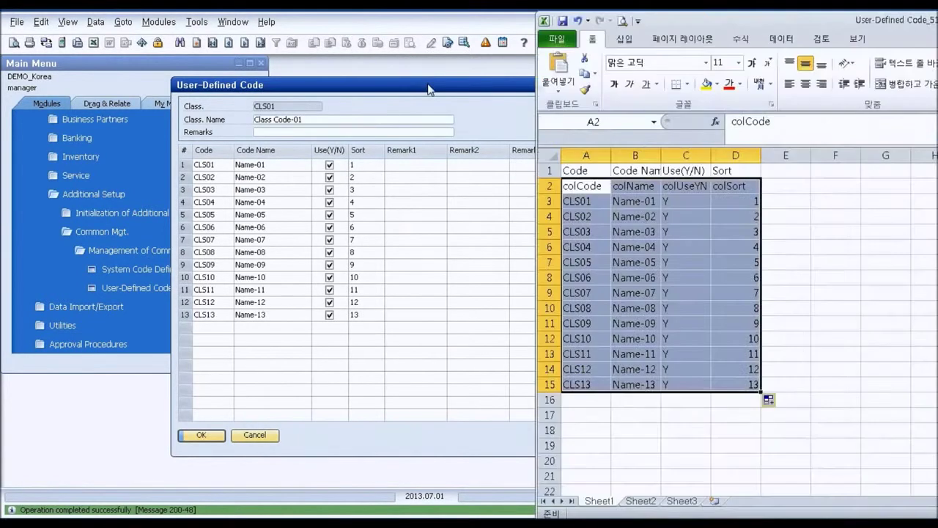
left_click(686, 247)
left_click_drag(576, 171, 741, 384)
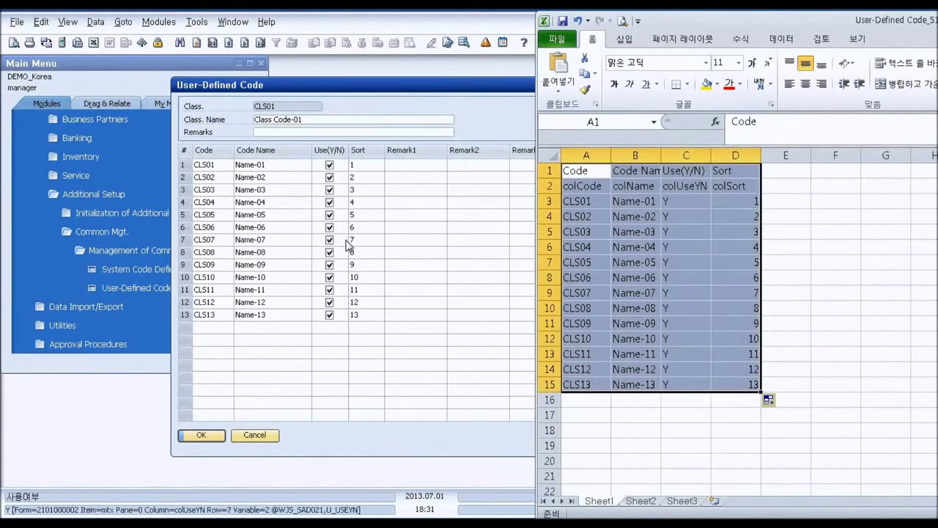
left_click(600, 188)
left_click_drag(592, 168, 742, 384)
left_click(411, 161)
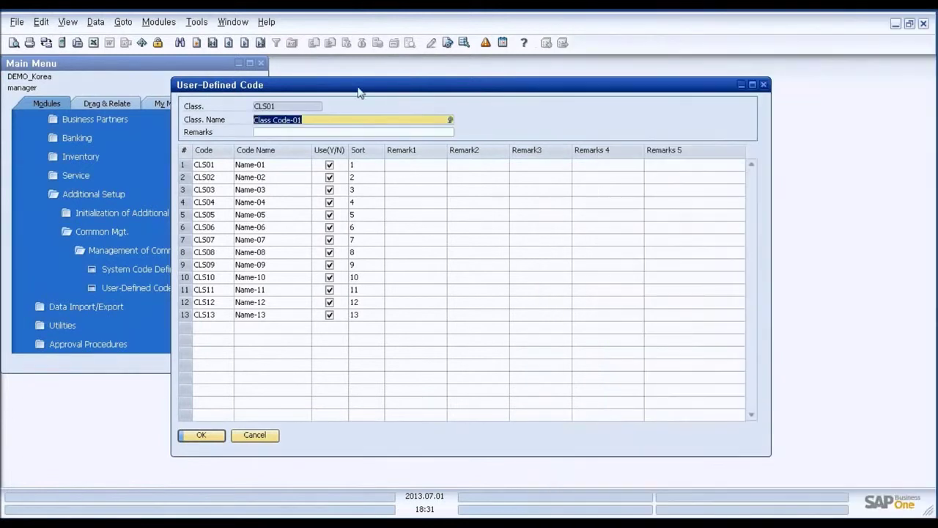